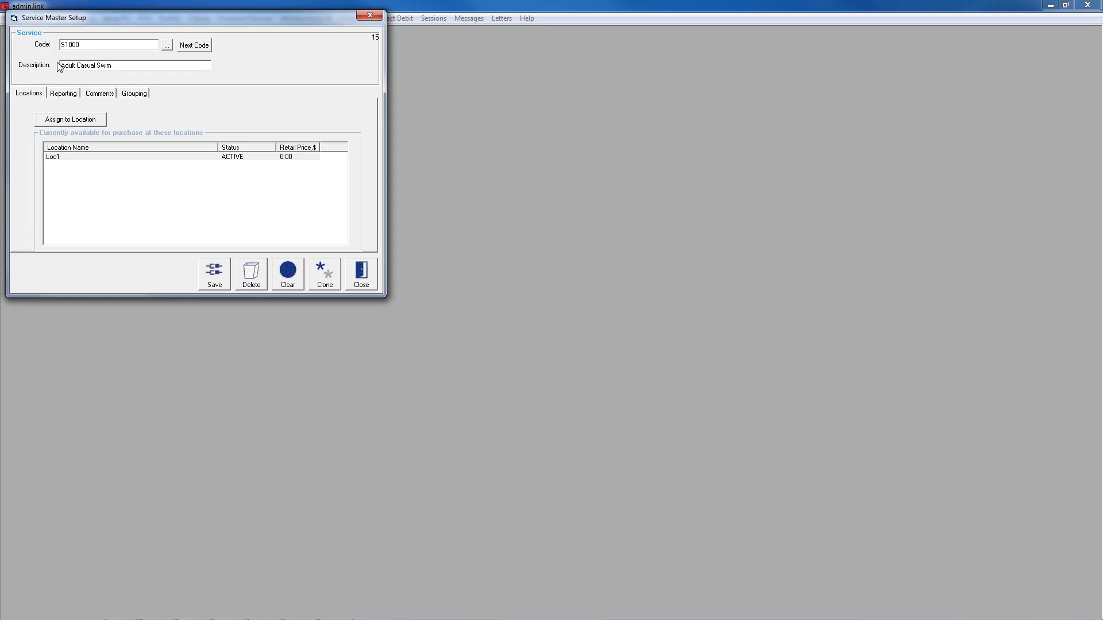
- Add a 50% reporting split for the service under General Ledger, sub category Aquatic Memberships
left_click(66, 97)
left_click(330, 146)
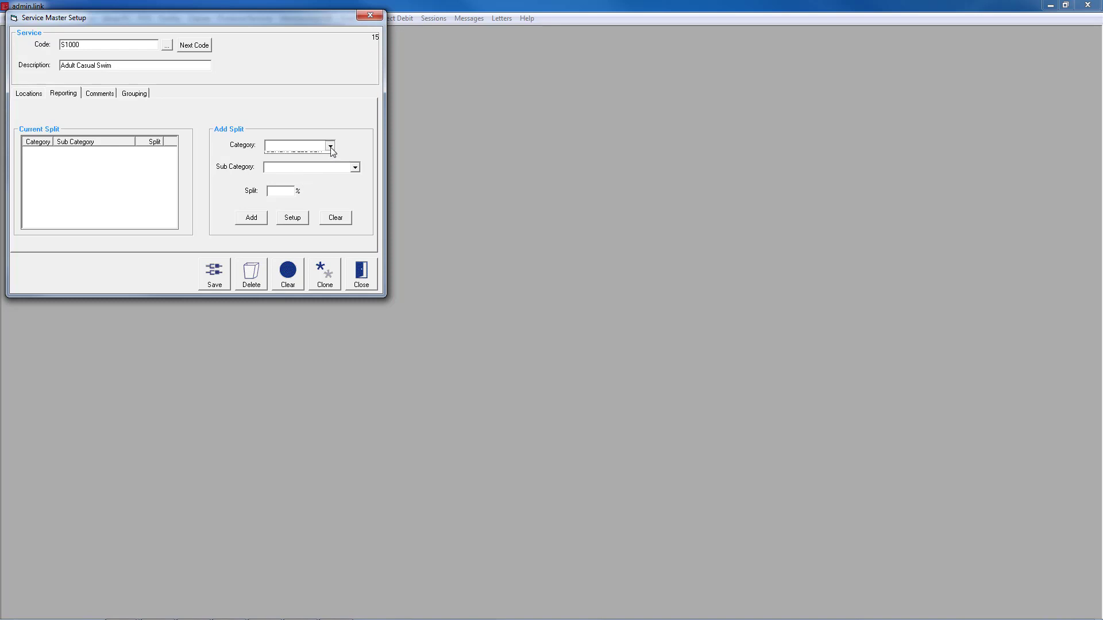
left_click(326, 156)
left_click(329, 167)
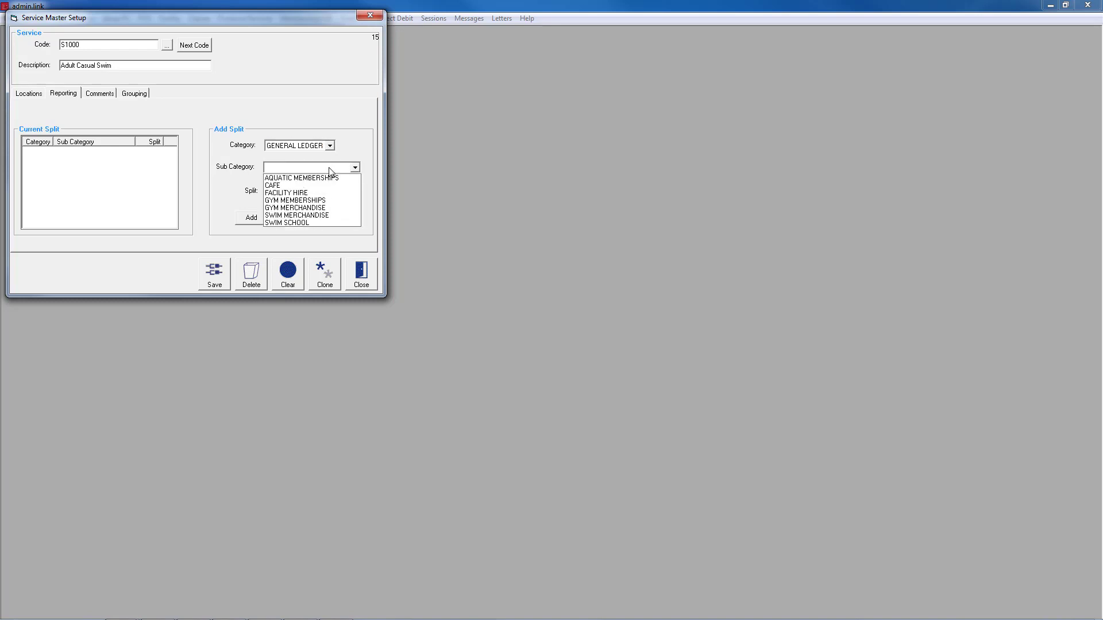
left_click(333, 178)
double_click(279, 193)
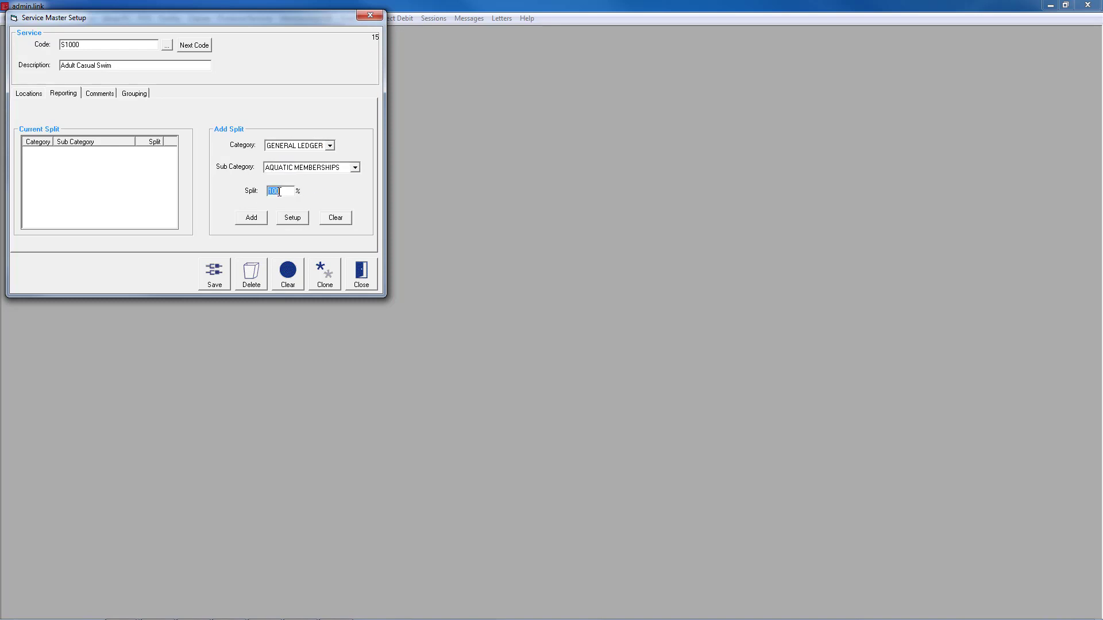
type("50")
left_click(255, 219)
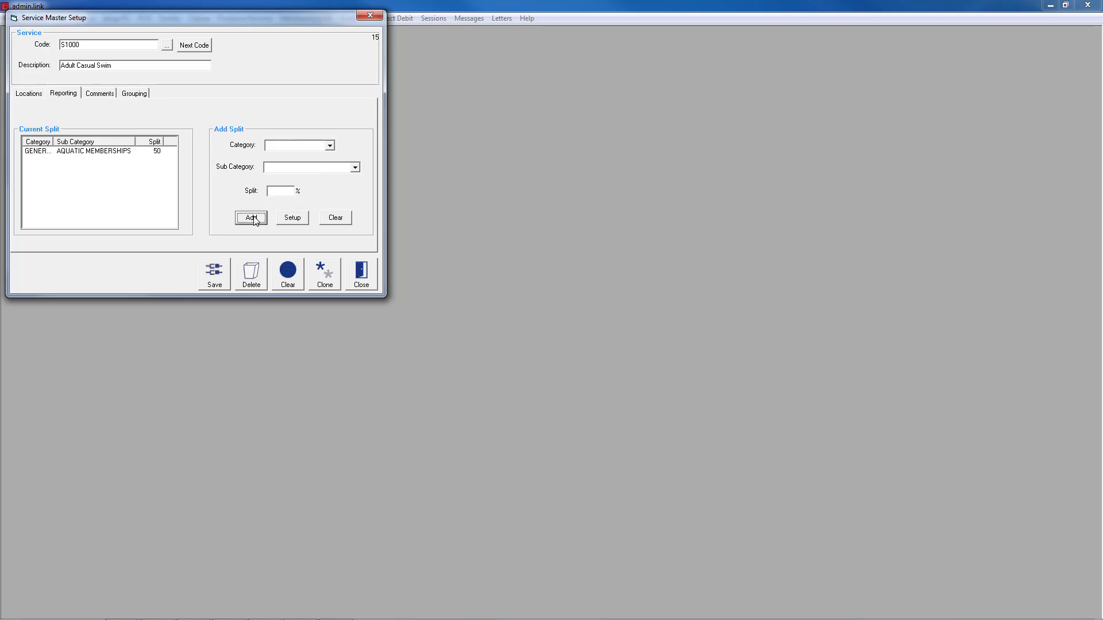
- Add a second 50% reporting split under General Ledger, sub category Swim Merchandise, and reapply that split entry without changes
left_click(329, 145)
left_click(318, 156)
left_click(323, 167)
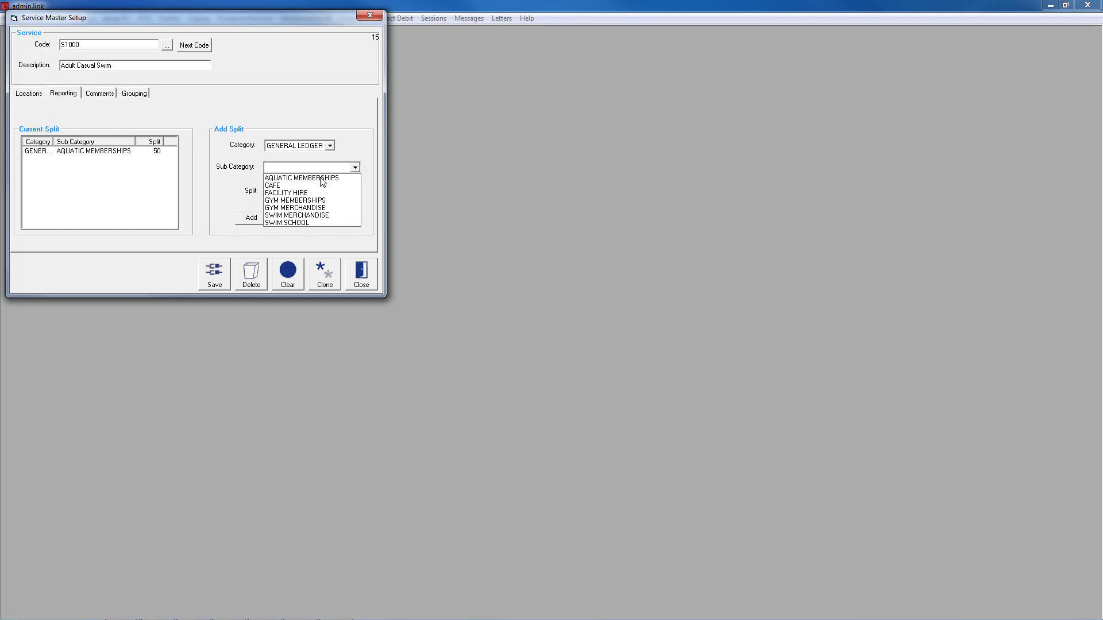
left_click(320, 215)
left_click(265, 223)
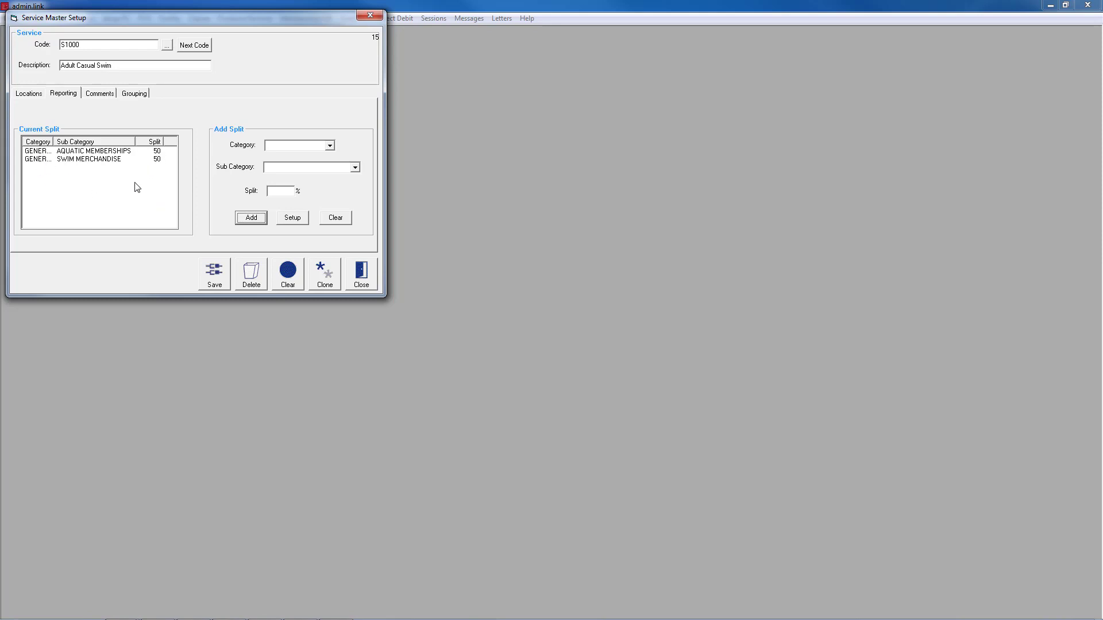
left_click(105, 160)
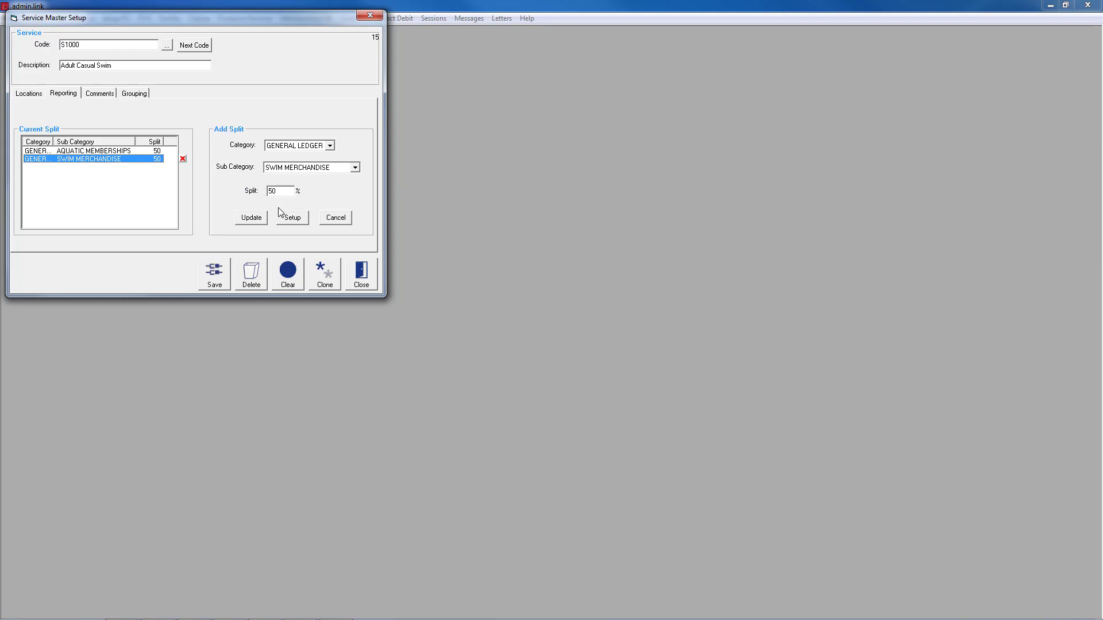
left_click(258, 223)
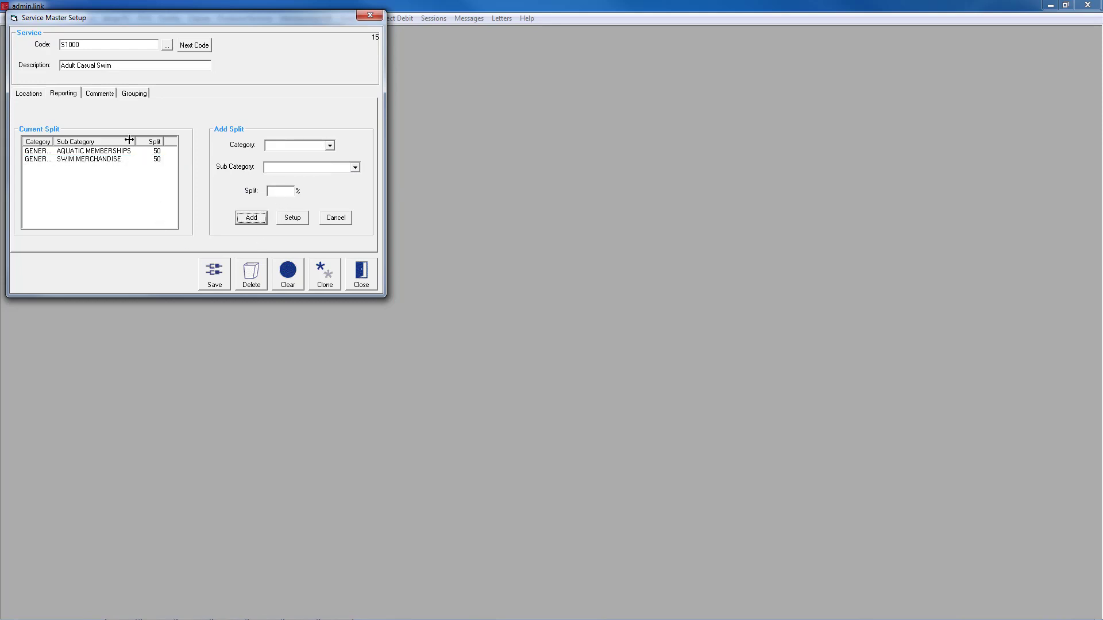
- Create and save a new product grouping CASUALENTRIES with the description CASUAL ENTRIES from the service's grouping setup
left_click(101, 93)
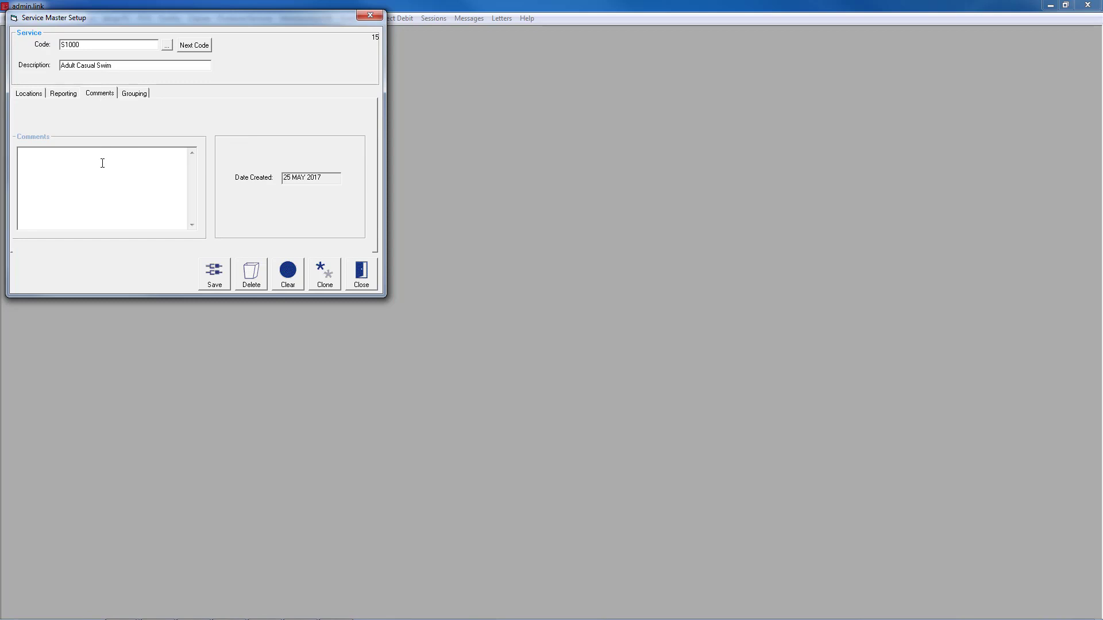
left_click(136, 95)
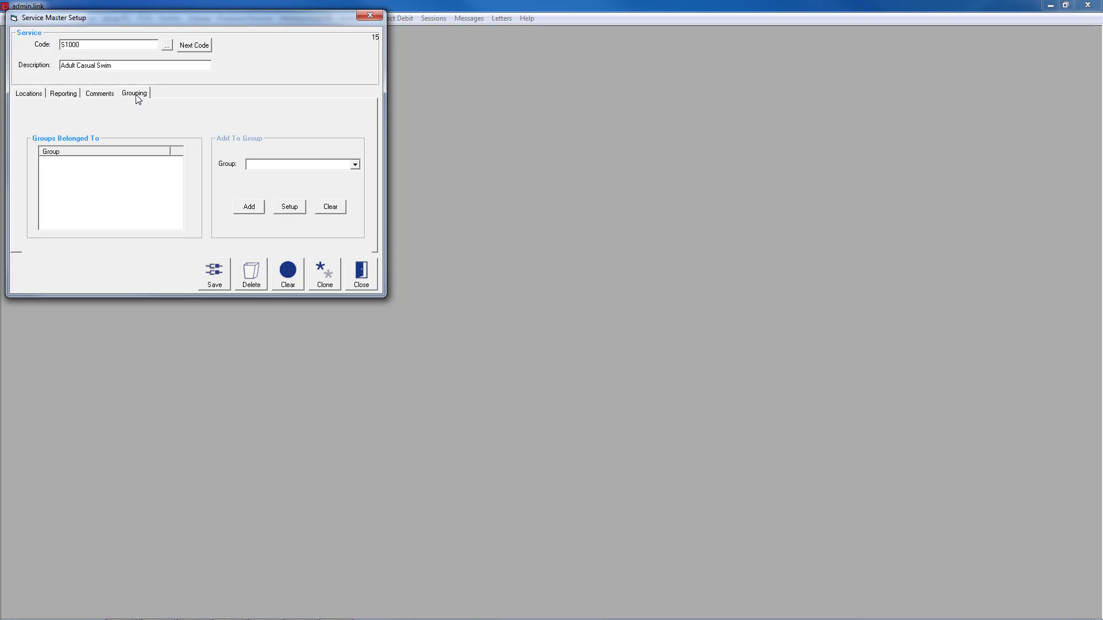
left_click(356, 165)
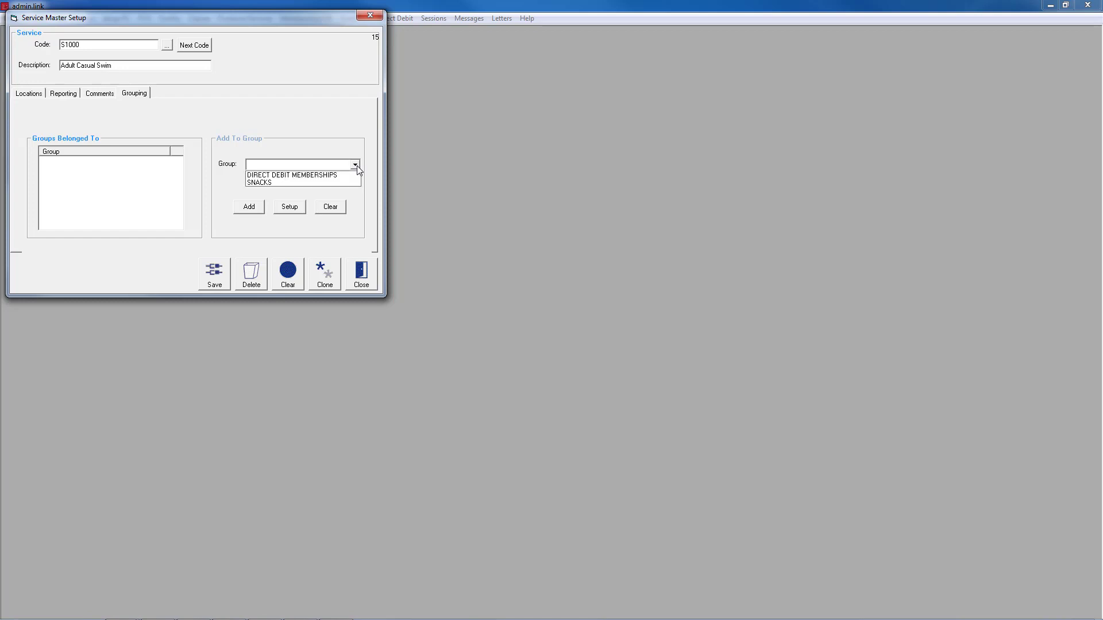
left_click(357, 166)
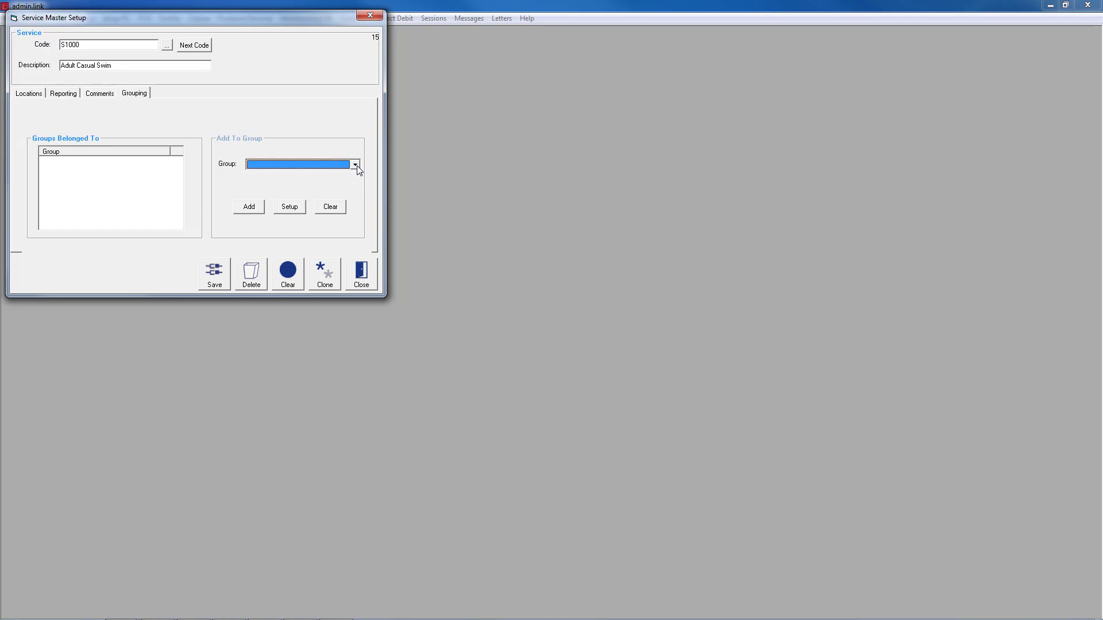
left_click(290, 206)
type("C")
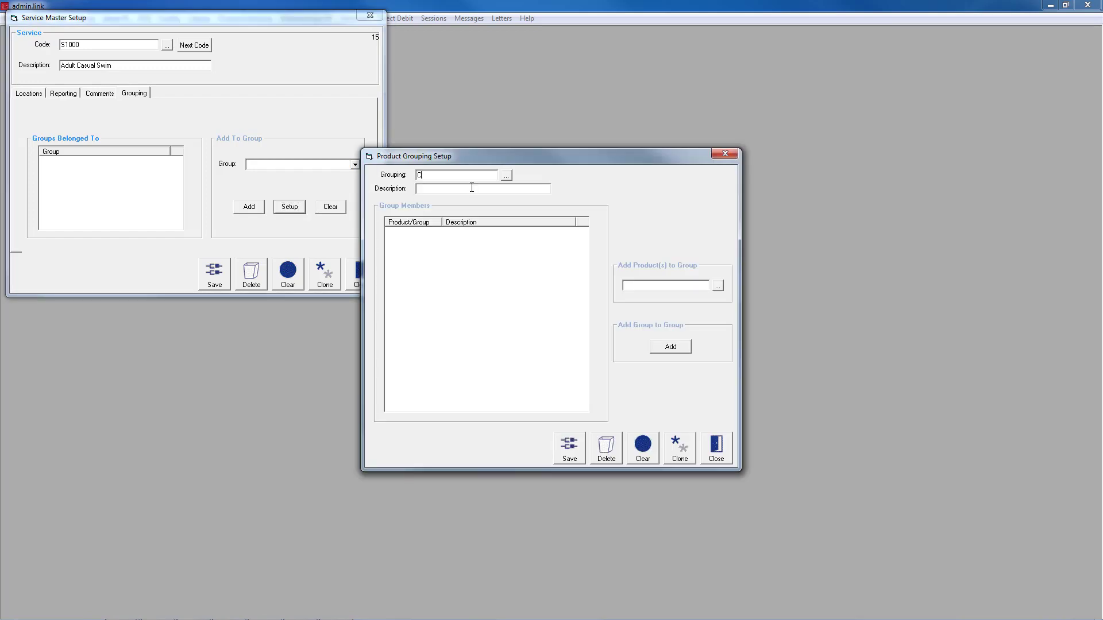
type("ASUALENTRIES")
key("Tab")
key("Tab")
type("CA")
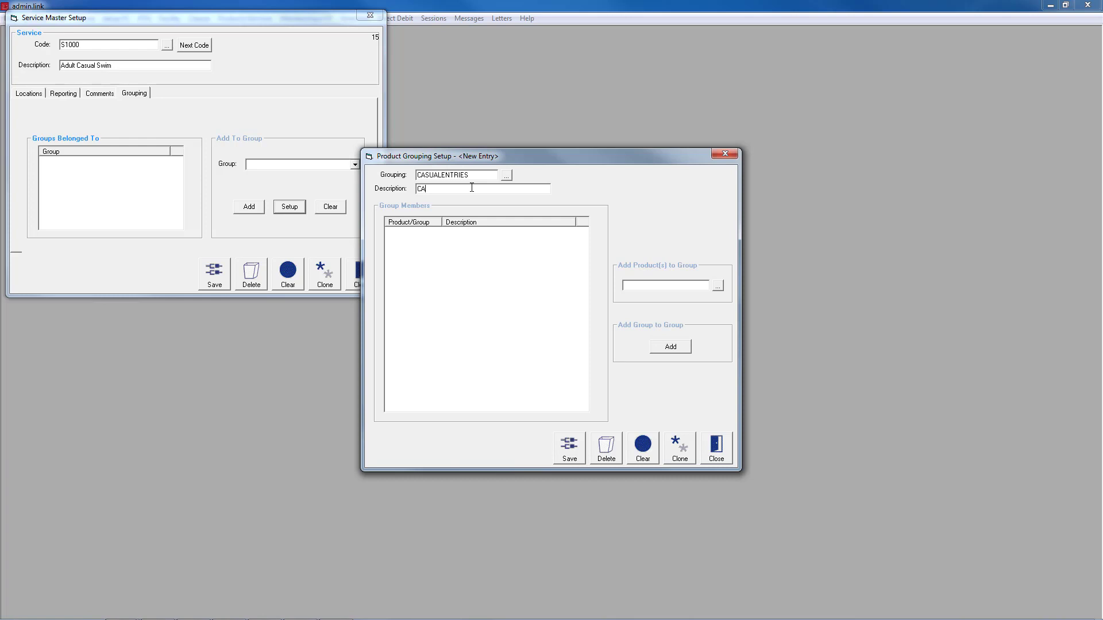
type("SUAL ENTRIES")
left_click(570, 446)
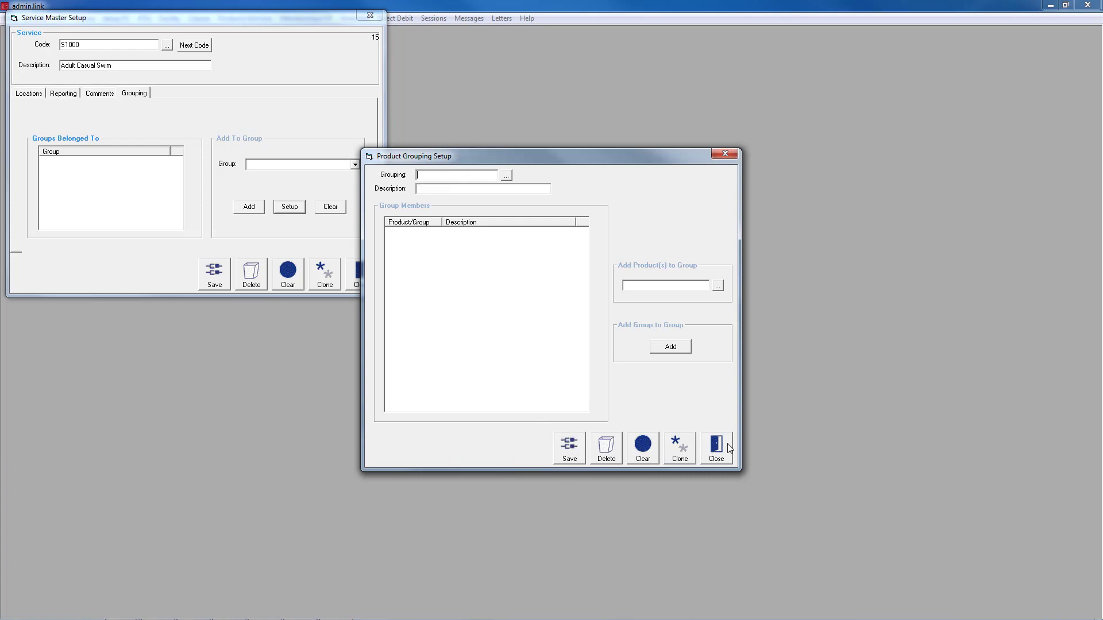
left_click(726, 449)
- Add the Adult Casual Swim service to the CASUAL ENTRIES group
left_click(355, 165)
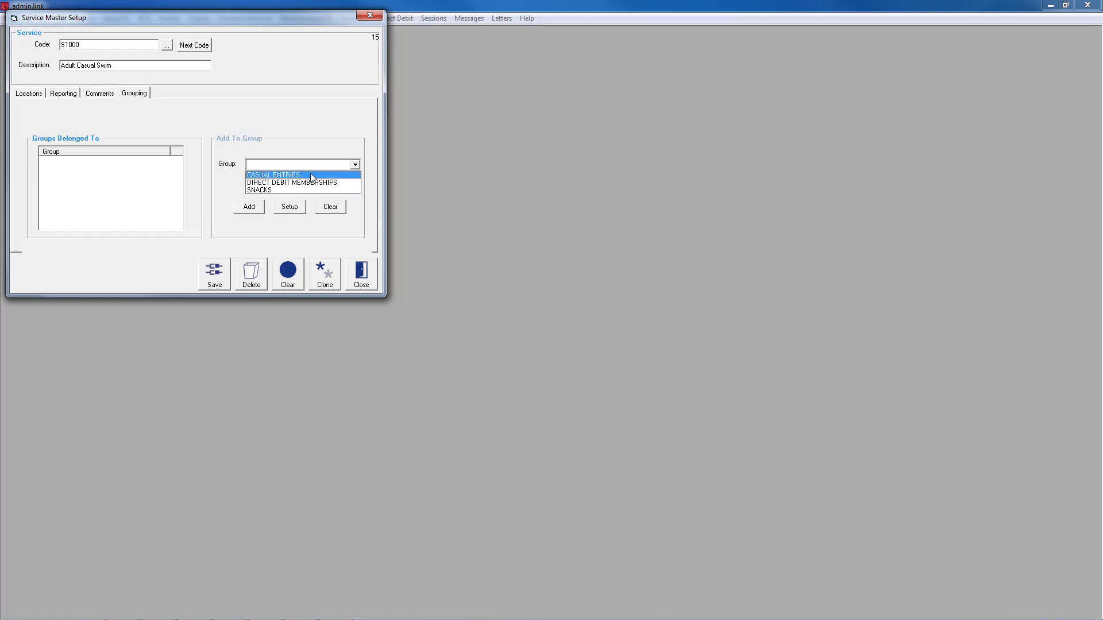
left_click(311, 177)
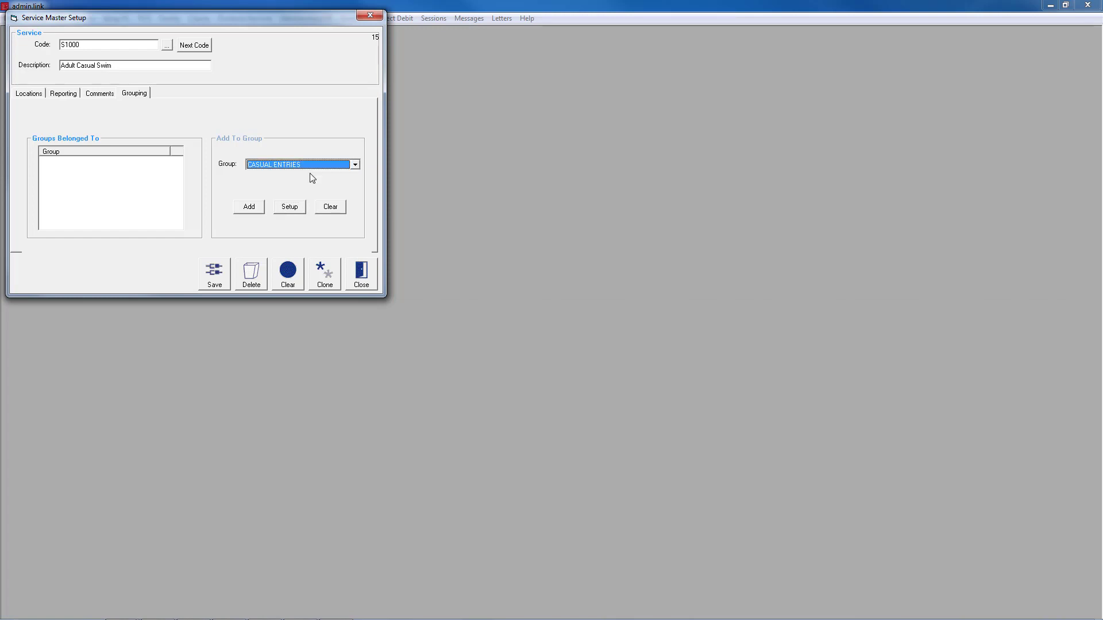
left_click(256, 210)
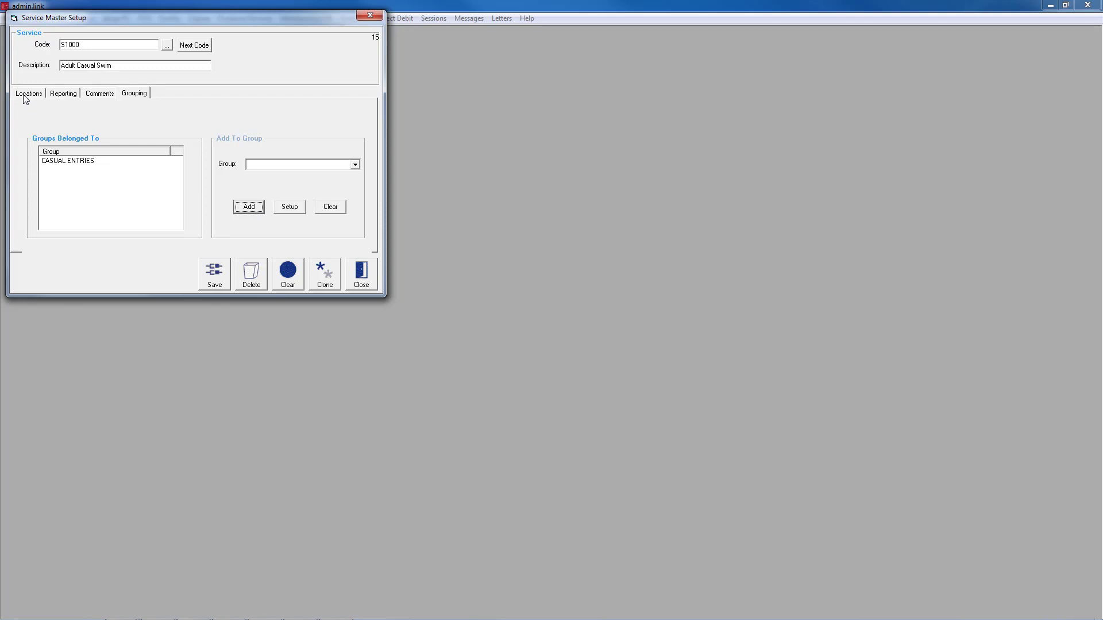
- Assign the service to location Loc2 and set its advertised price there to $6
left_click(25, 99)
left_click(54, 122)
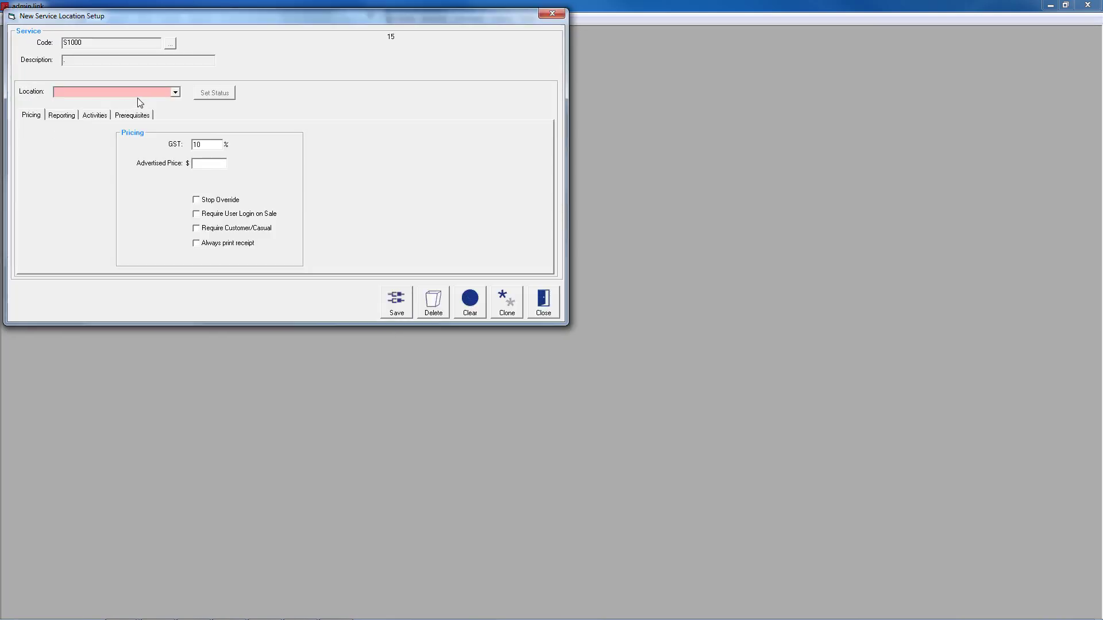
left_click(176, 94)
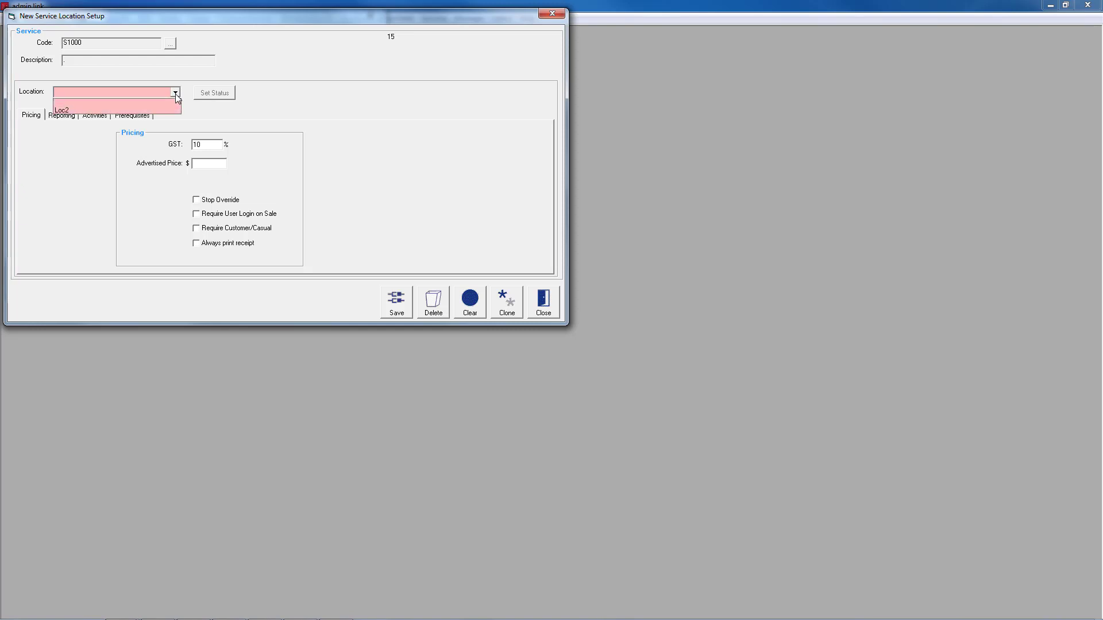
left_click(107, 112)
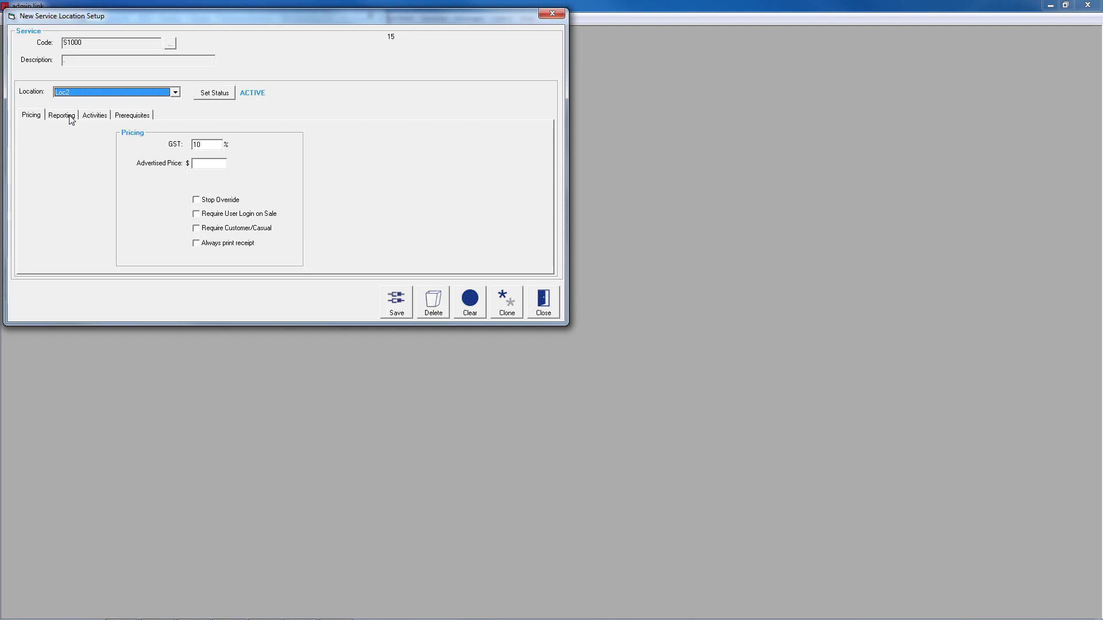
left_click(214, 149)
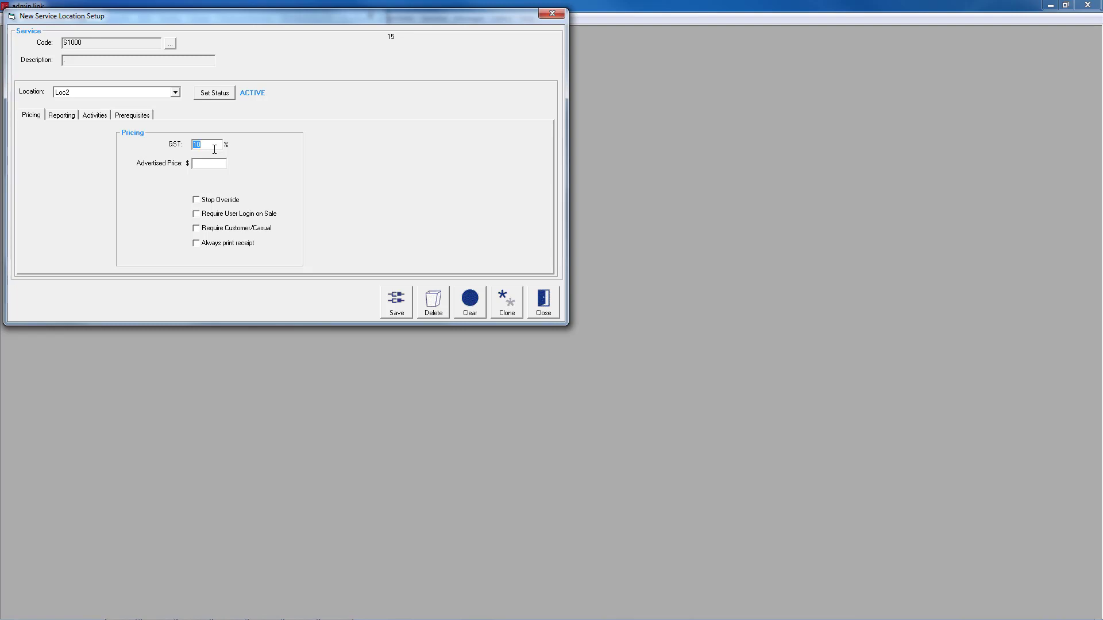
left_click(205, 164)
type("6")
key("Tab")
- Add a 100% reporting split for Loc2 under the Sales category, sub category LOC2 MERCHANDISE
left_click(67, 121)
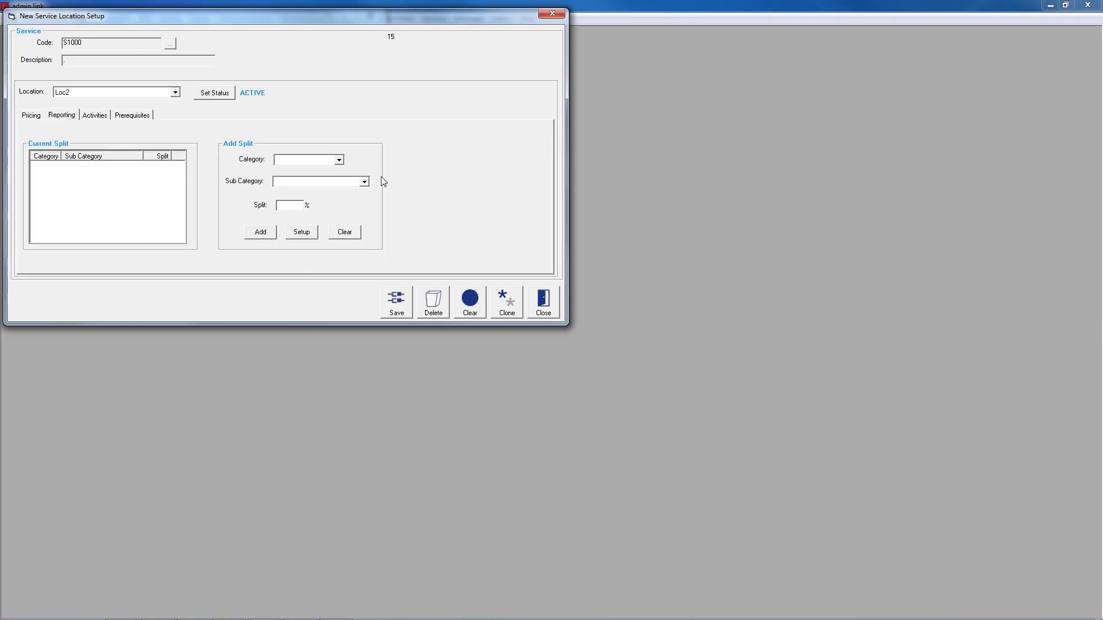
left_click(339, 160)
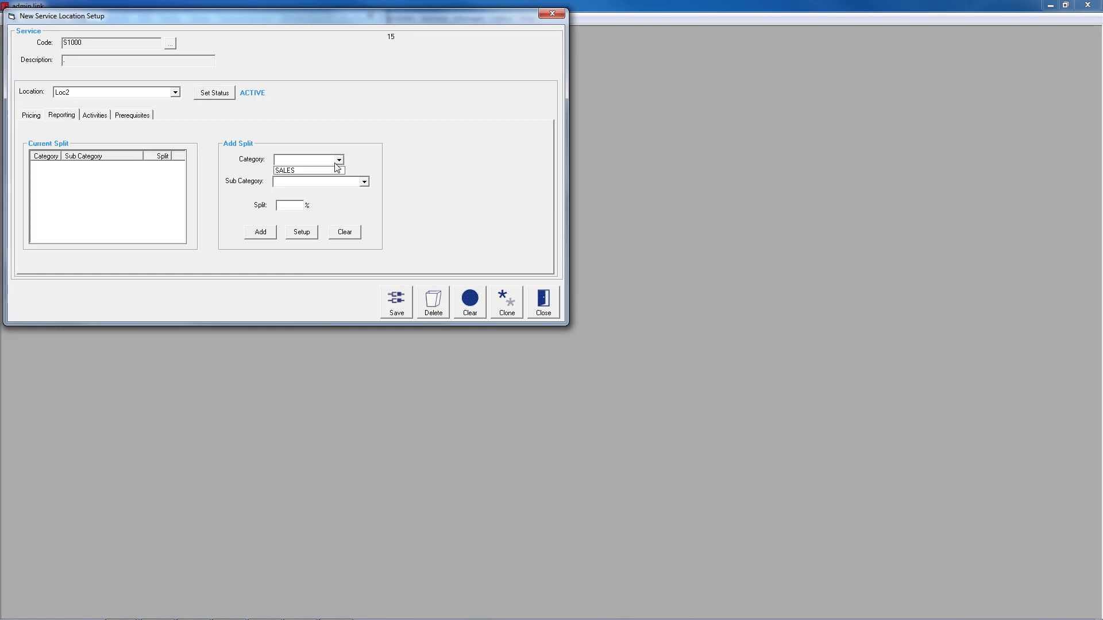
left_click(333, 171)
left_click(336, 182)
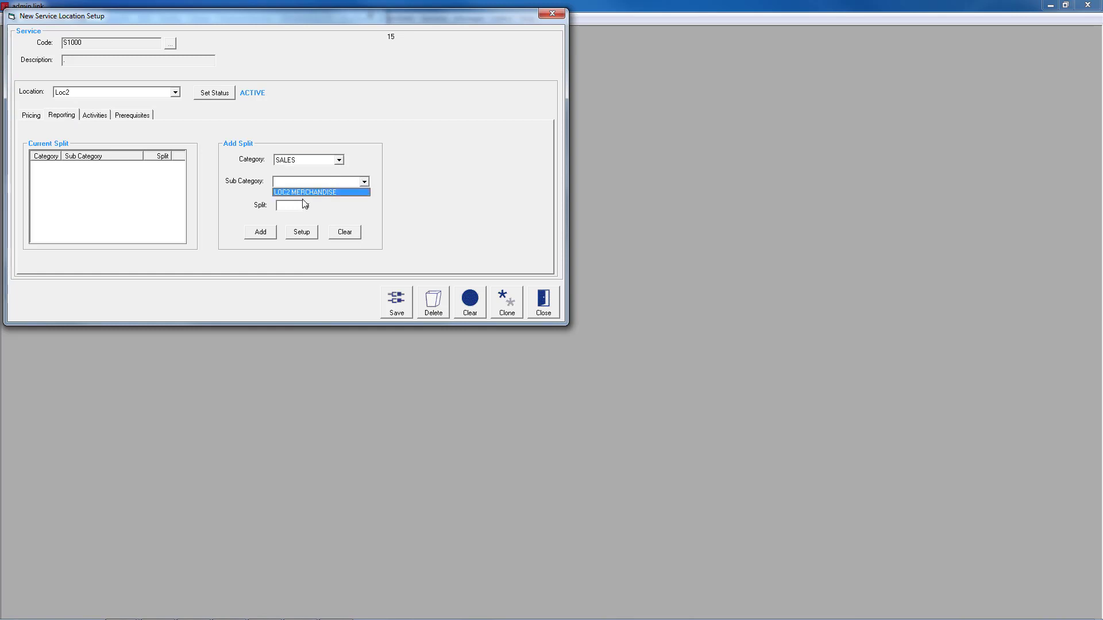
left_click(301, 193)
left_click(261, 235)
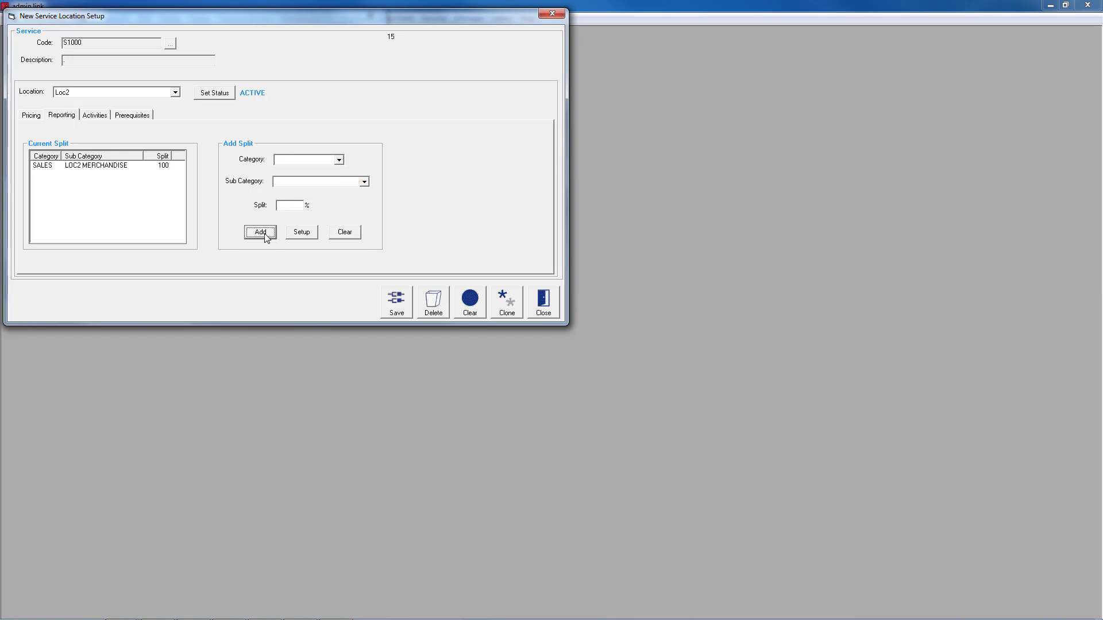
- Add the POOL activity to the service's available activities at Loc2
left_click(96, 117)
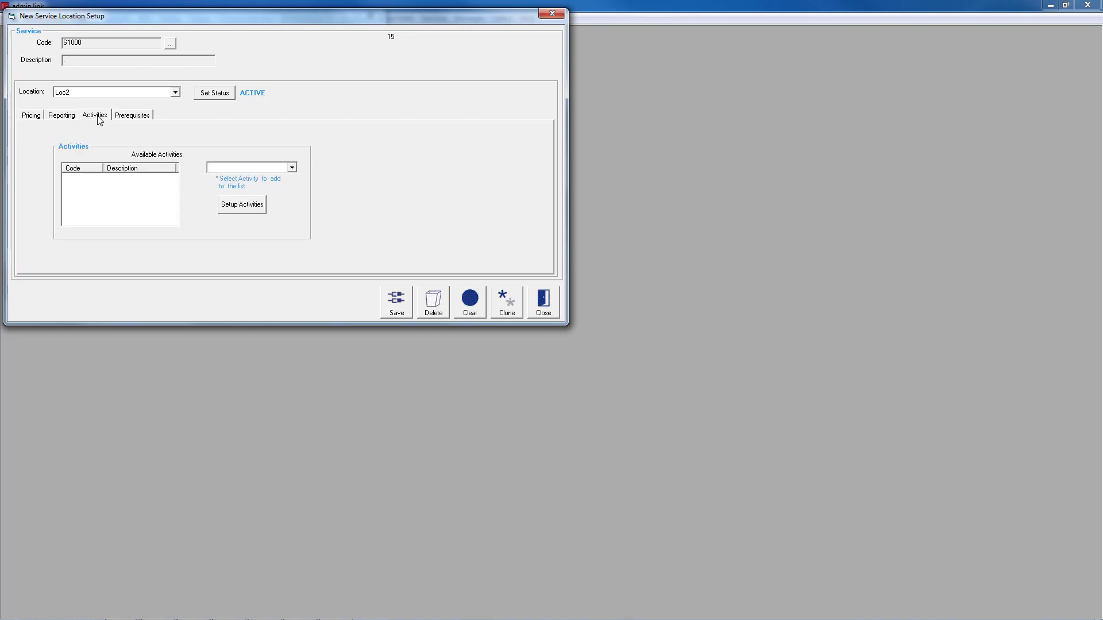
left_click(292, 168)
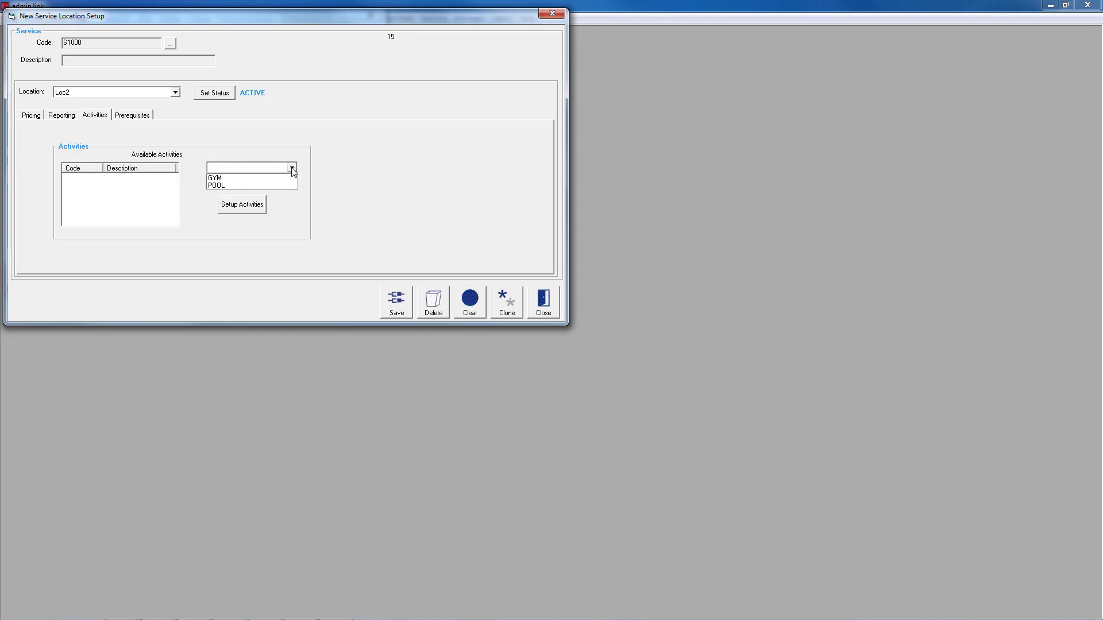
left_click(232, 186)
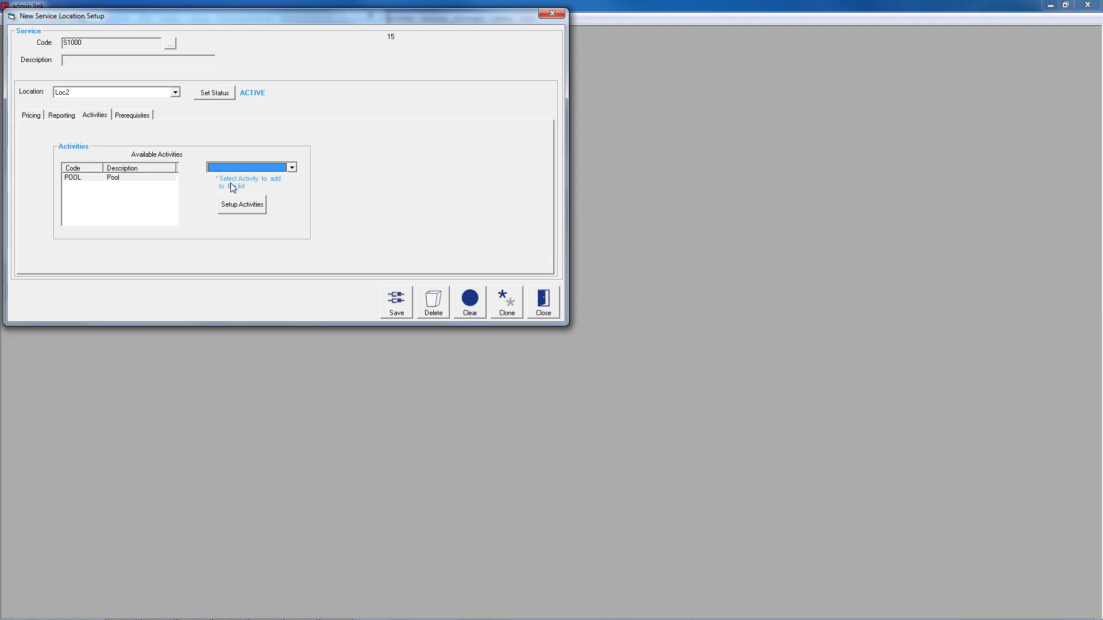
- Search the membership types available as prerequisites for the service at Loc2, checking both the single lookup and the multi-select popup
left_click(133, 116)
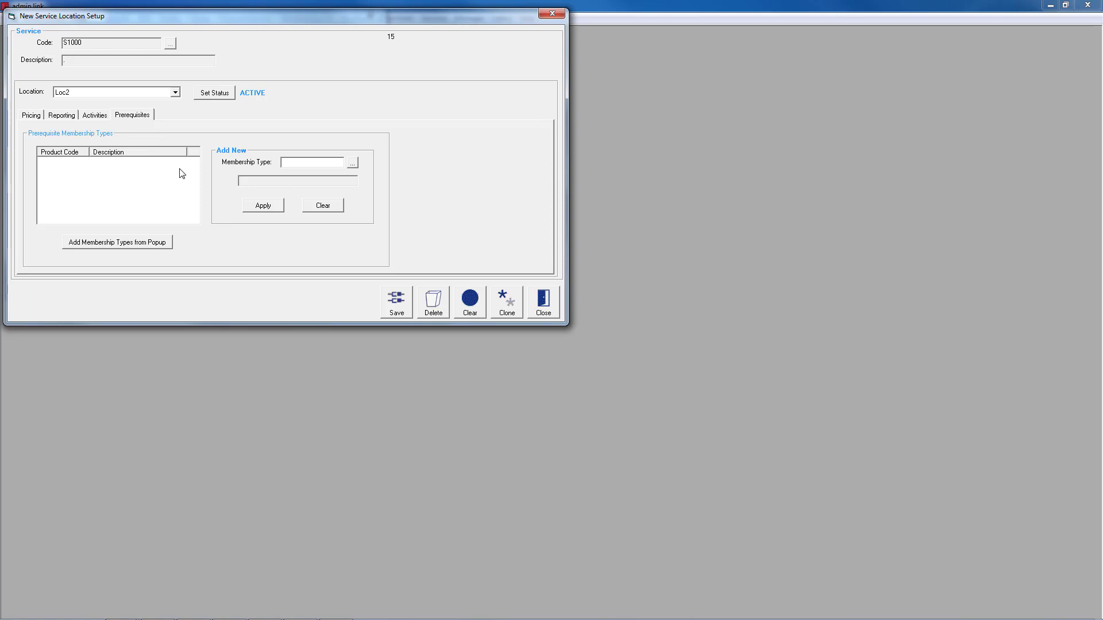
left_click(355, 164)
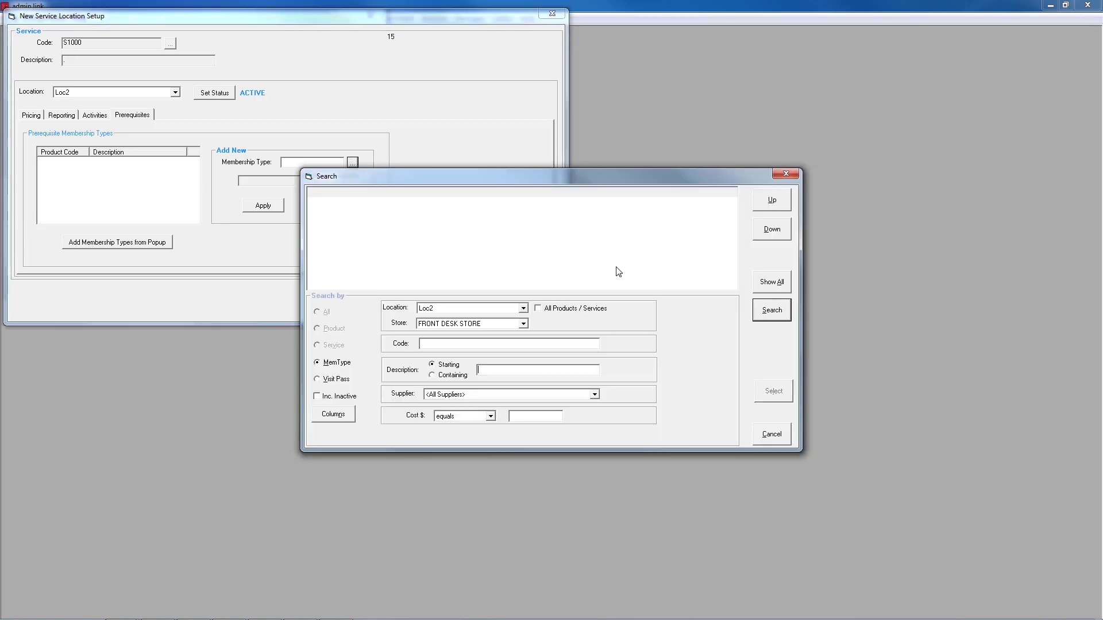
left_click(763, 313)
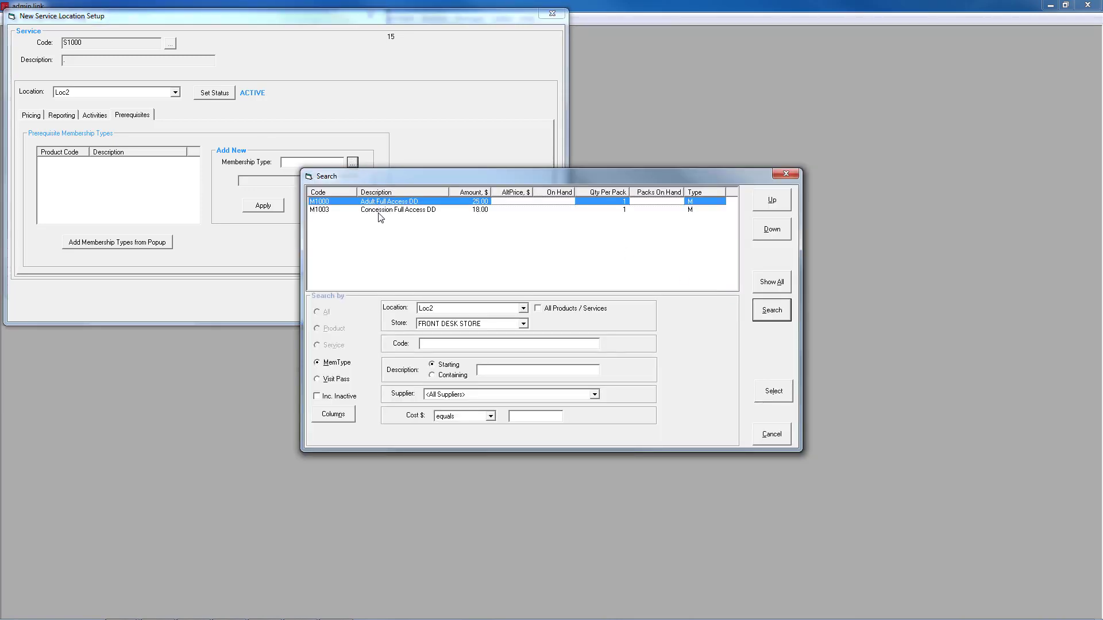
left_click(786, 442)
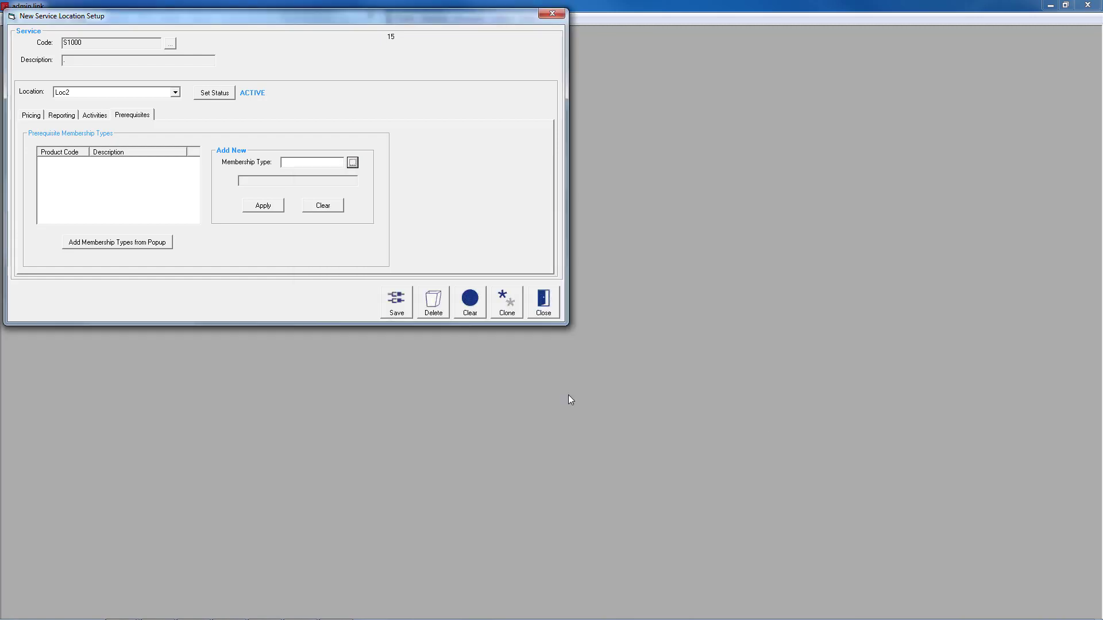
left_click(142, 245)
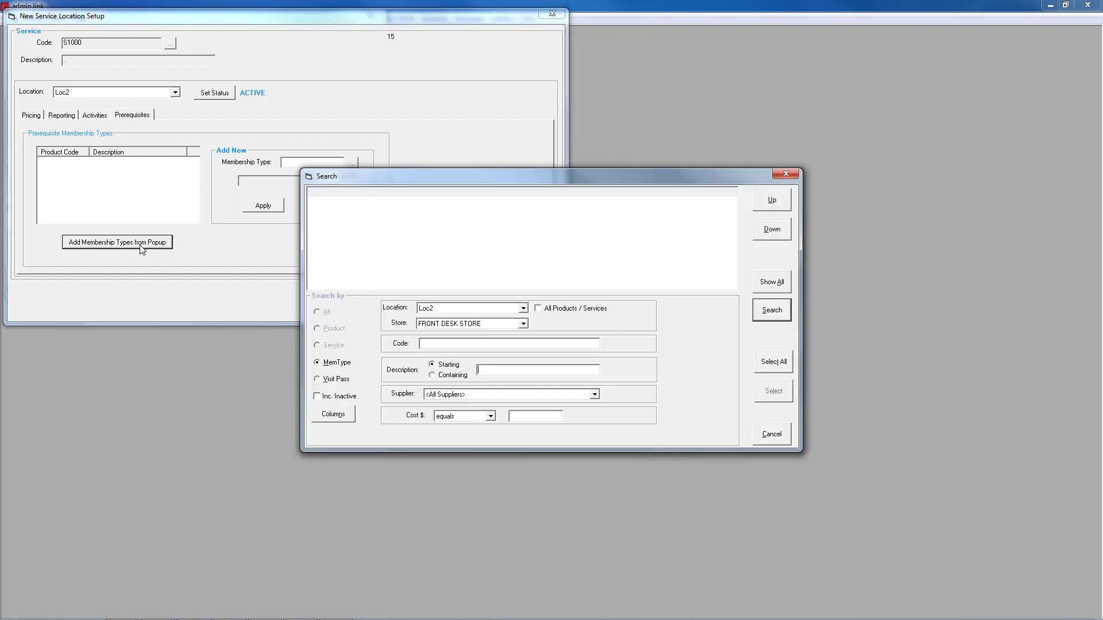
left_click(767, 313)
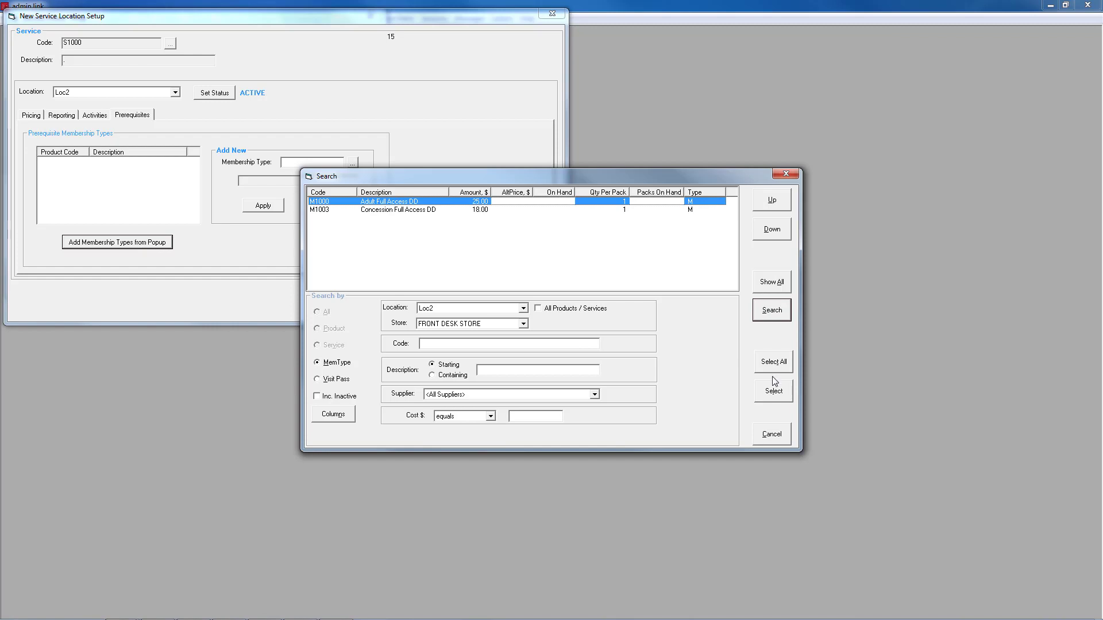
left_click(772, 436)
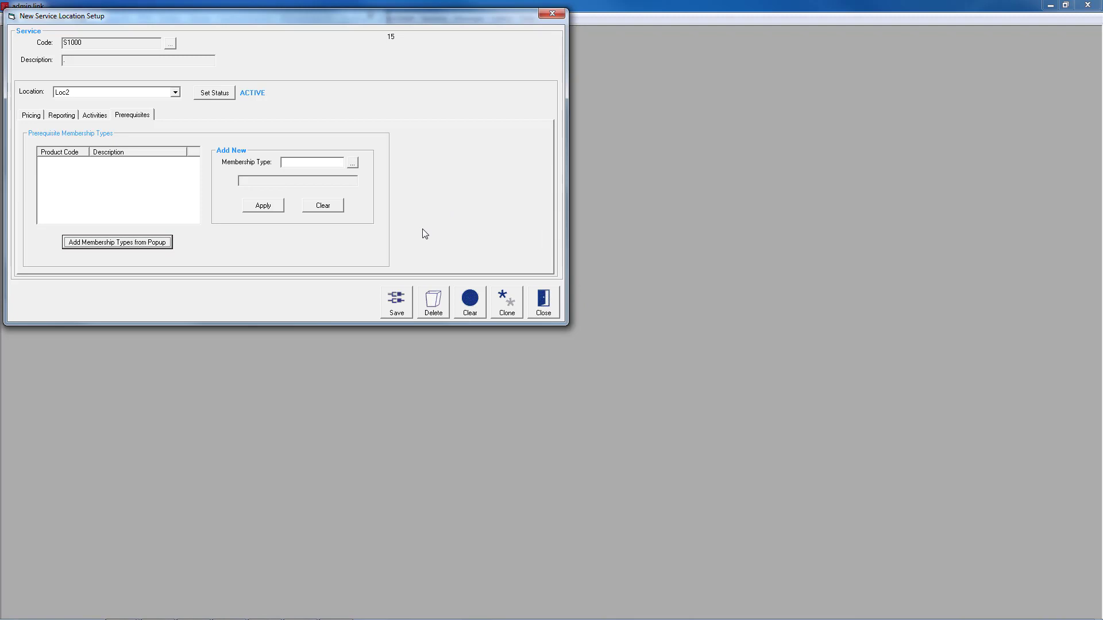
- Save the service's Loc2 assignment and the Adult Casual Swim service record
left_click(402, 303)
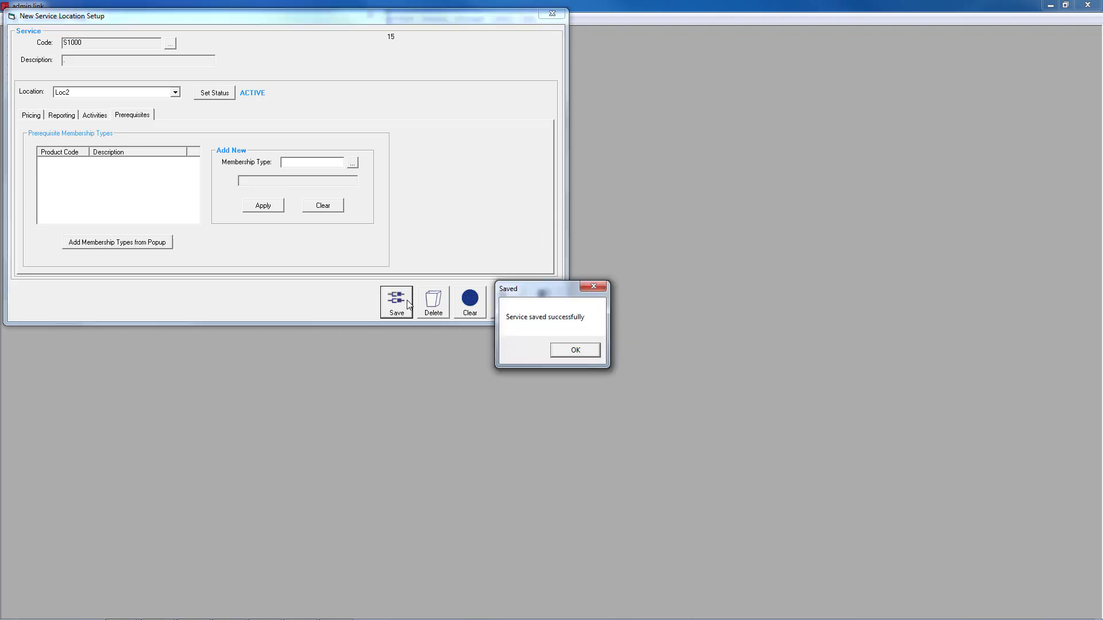
left_click(573, 352)
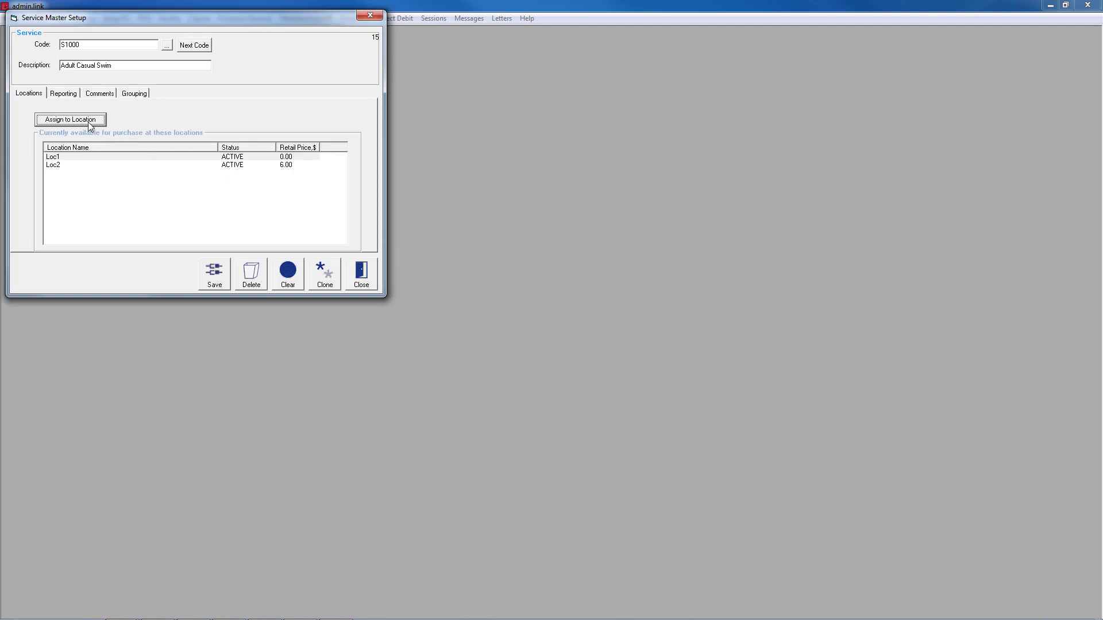
left_click(70, 119)
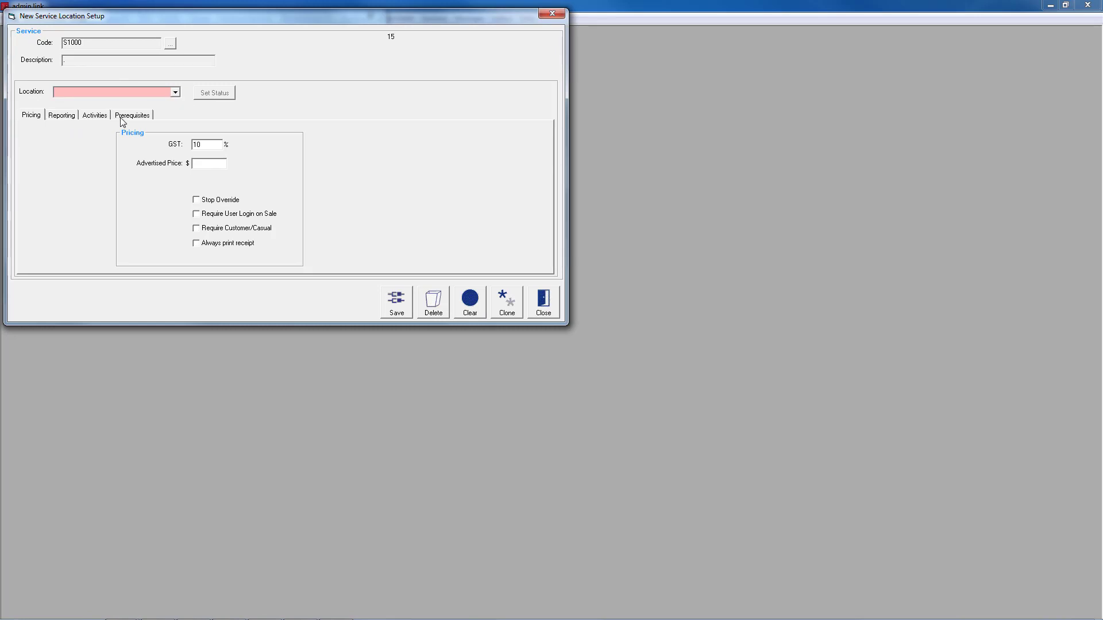
left_click(397, 304)
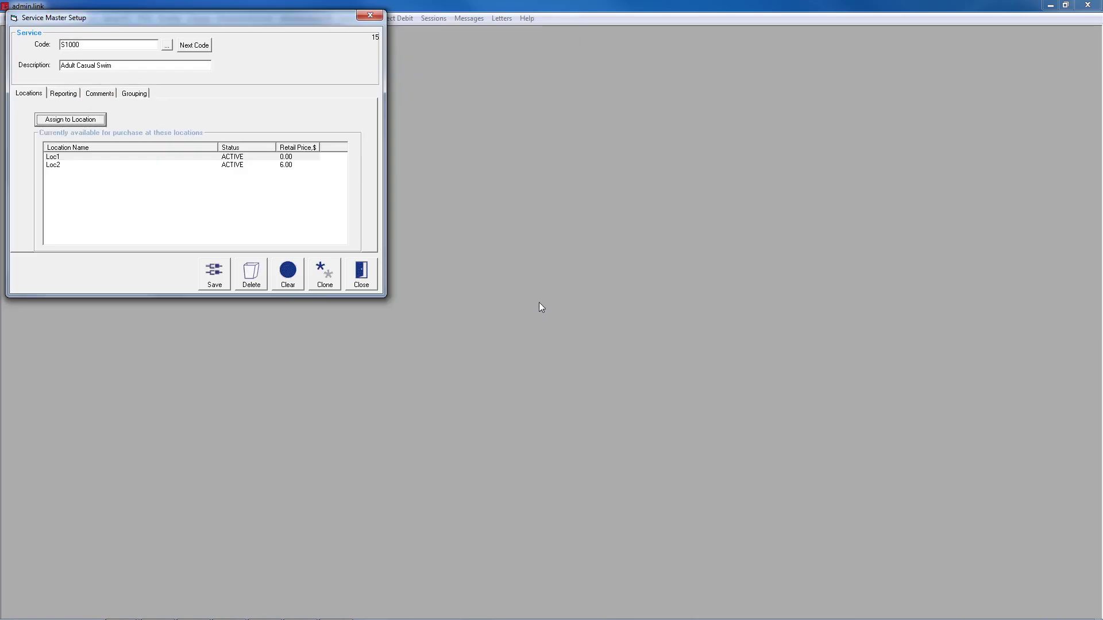
left_click(223, 270)
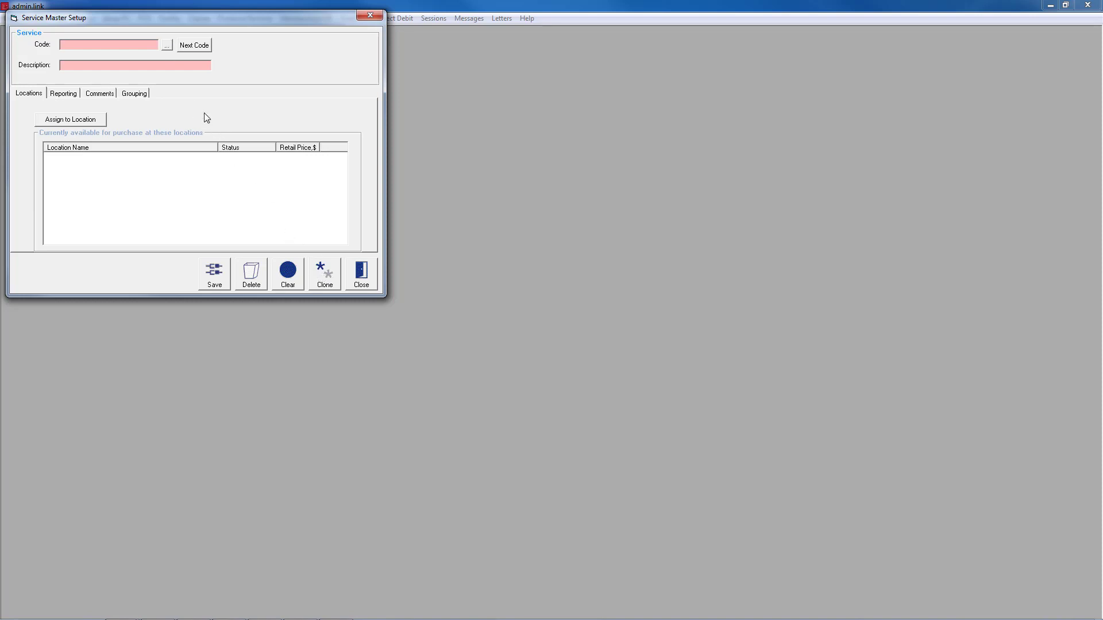
- Clone the Adult Casual Swim service with product code S1001 and change the clone's description to Child Casual Swim
left_click(167, 46)
left_click(567, 256)
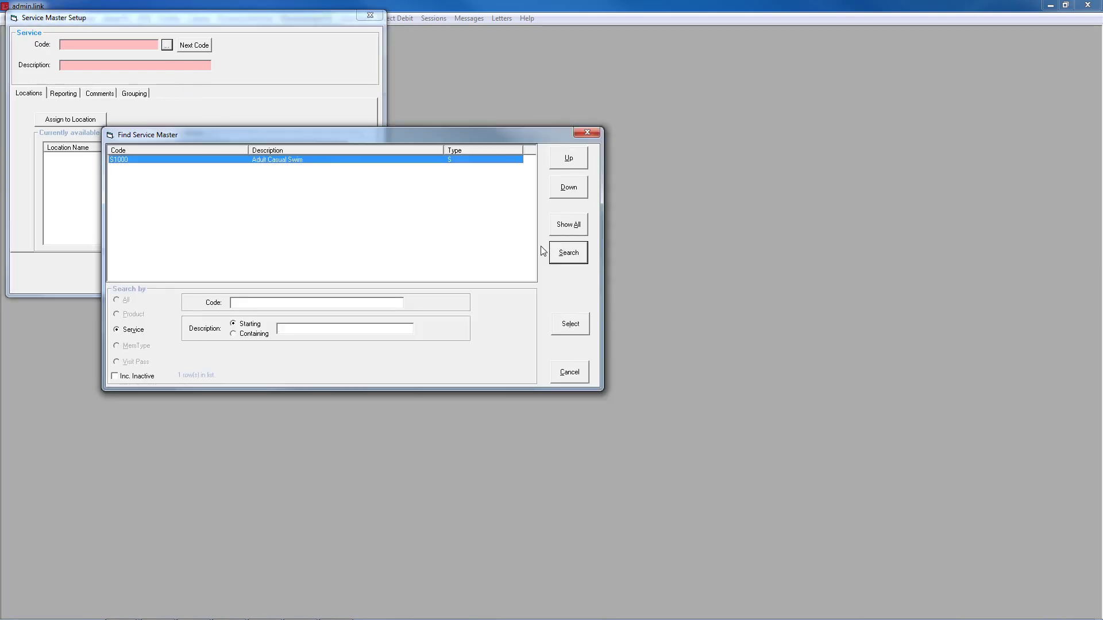
double_click(250, 163)
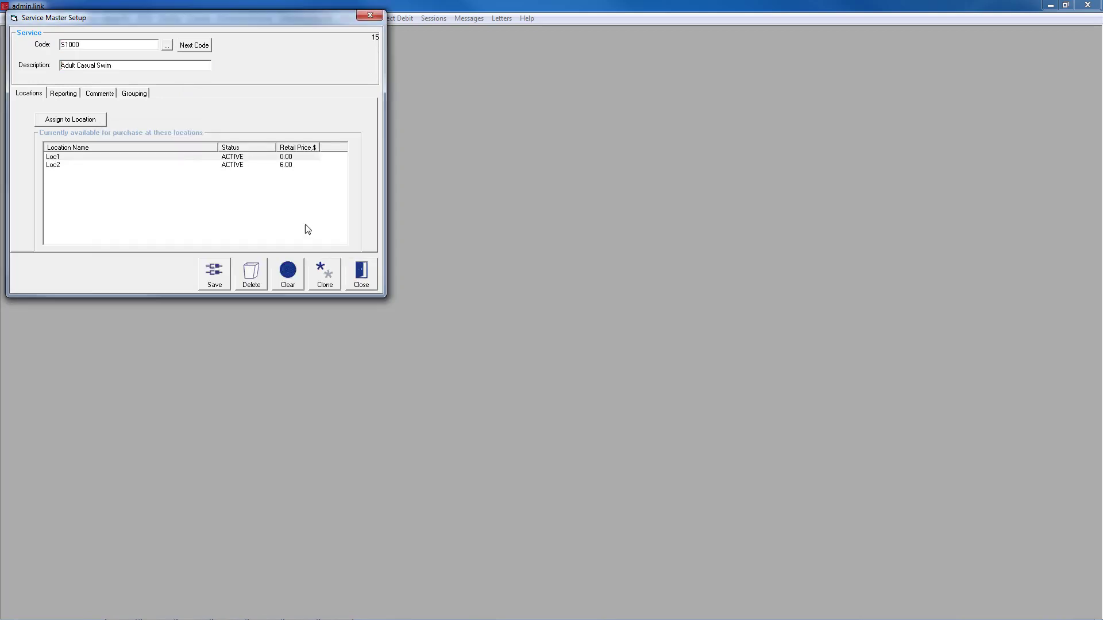
left_click(328, 278)
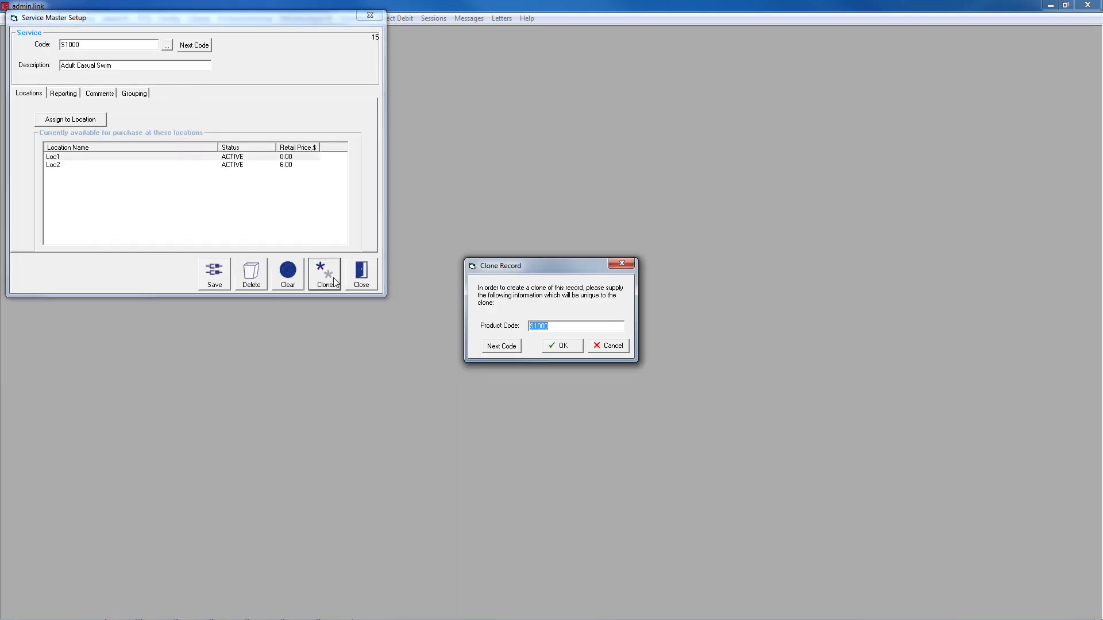
left_click(568, 345)
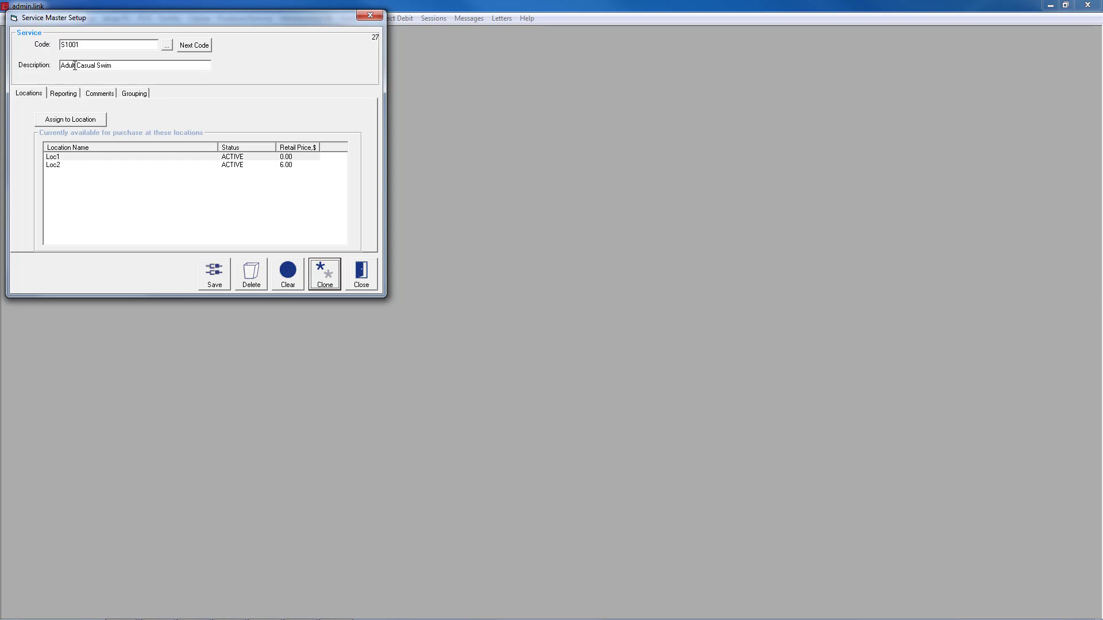
left_click_drag(61, 66, 77, 66)
type("Child")
- Set the Child Casual Swim service's advertised price at Loc2 to $4 and save the service
double_click(55, 165)
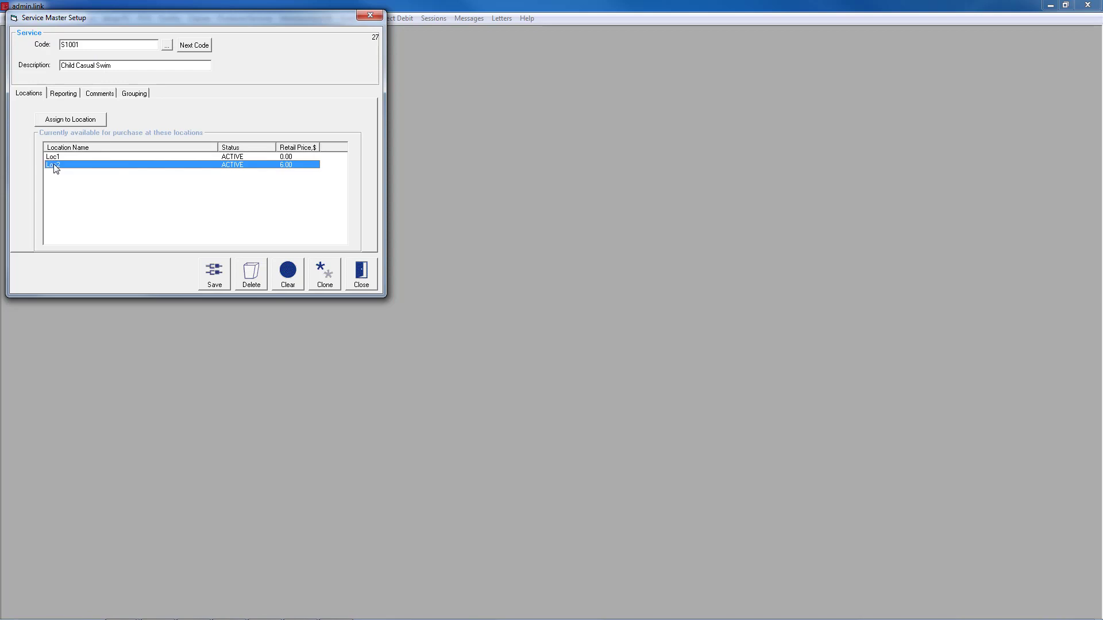
left_click(213, 163)
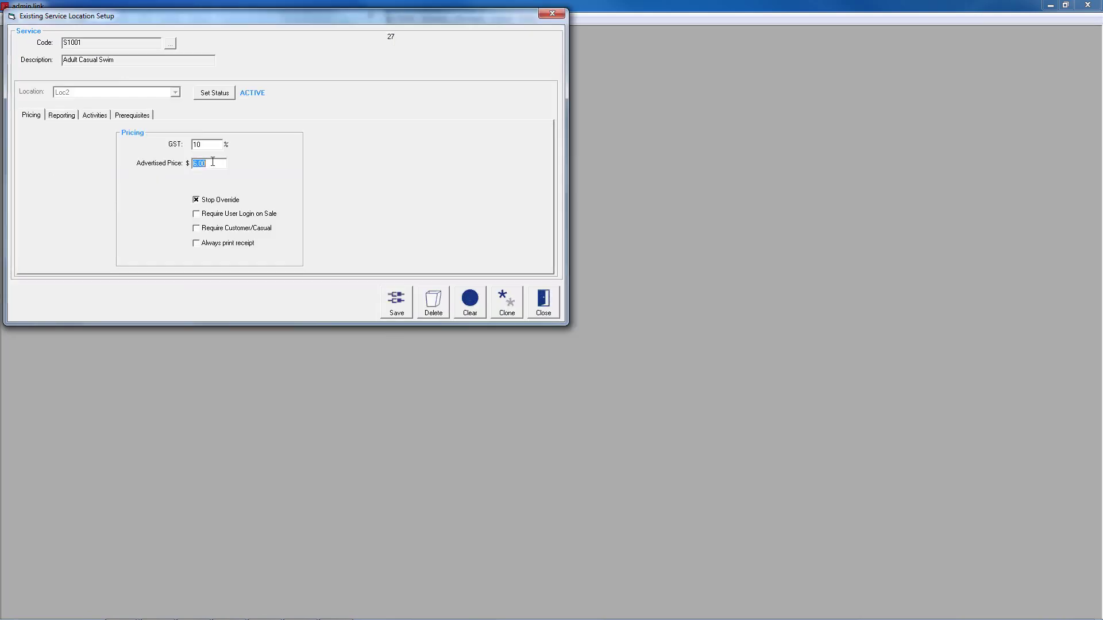
type("4")
left_click(391, 301)
left_click(577, 352)
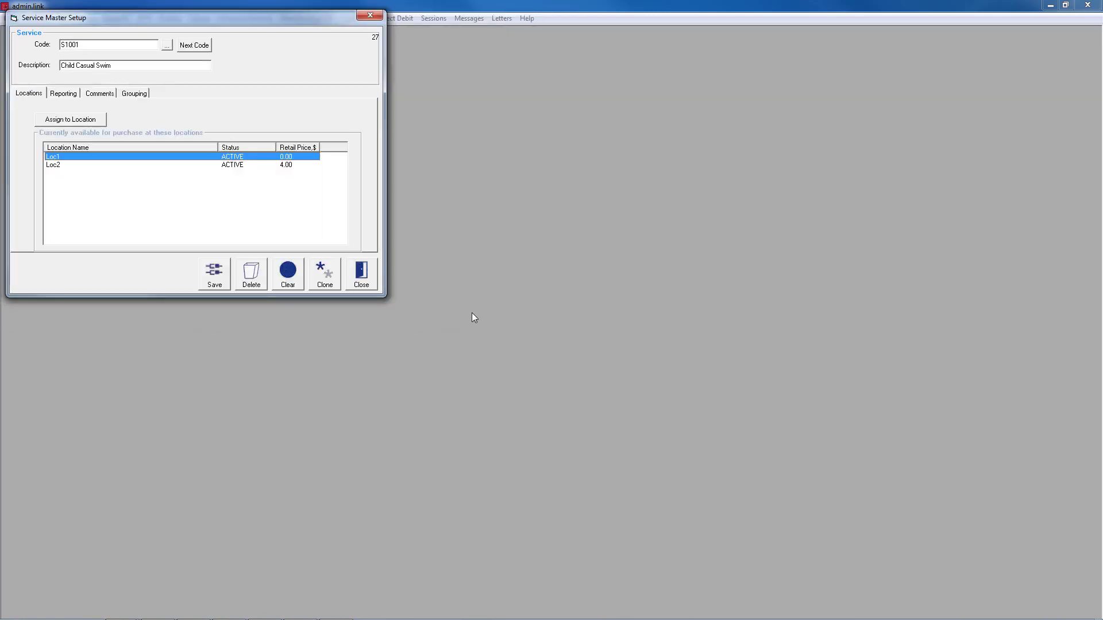
left_click(216, 273)
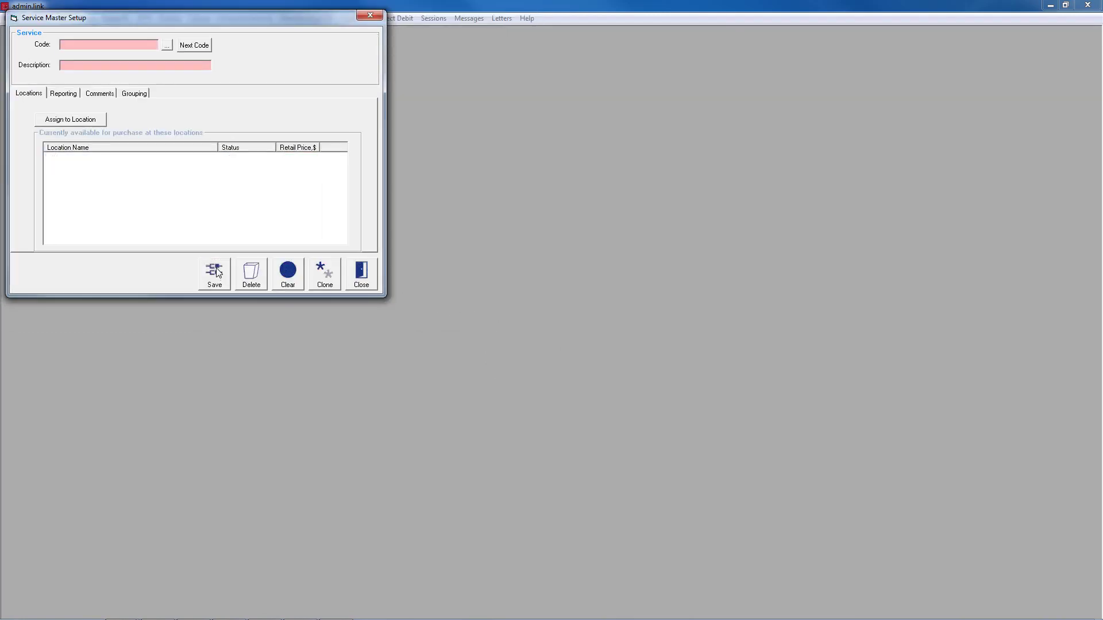
- Set the Adult Casual Swim service's status at Loc1 to inactive, then save the service and close its setup
left_click(168, 48)
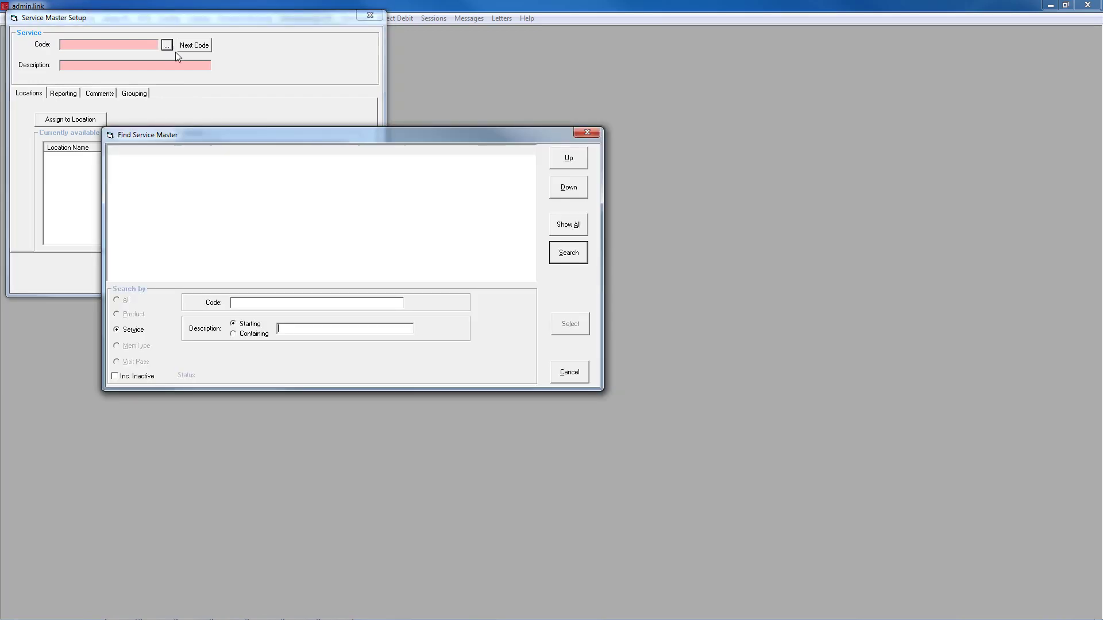
left_click(569, 259)
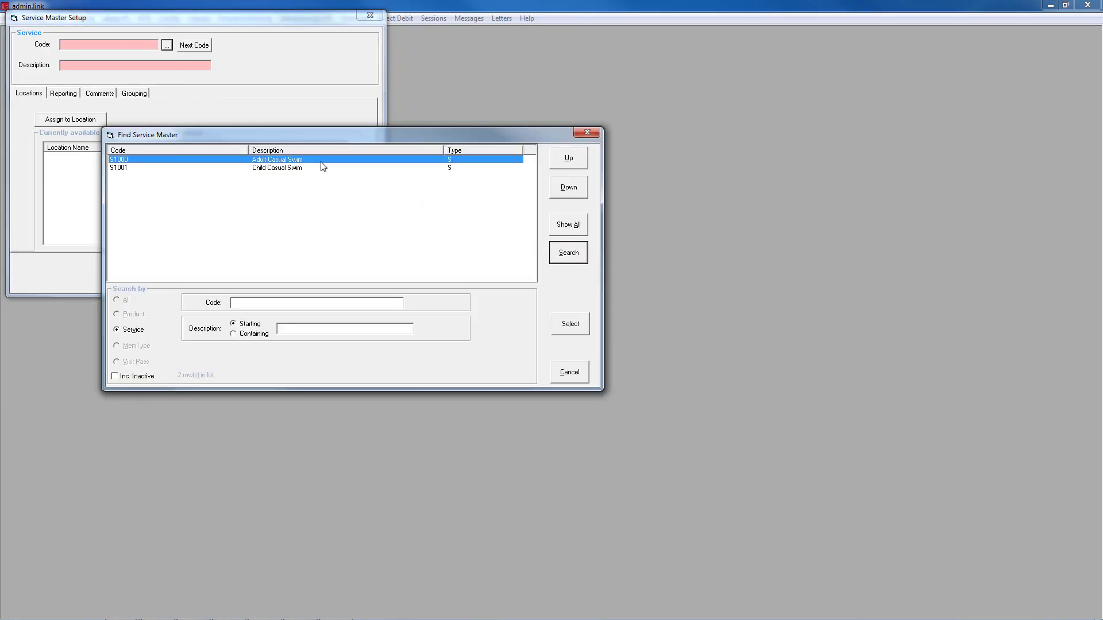
double_click(257, 162)
left_click(241, 160)
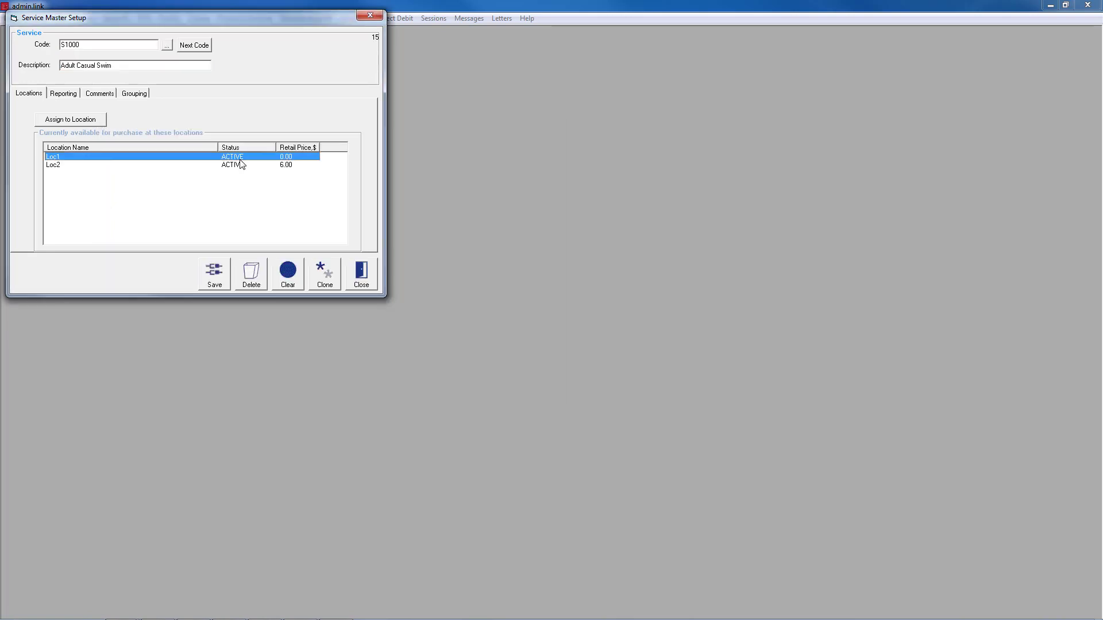
double_click(239, 160)
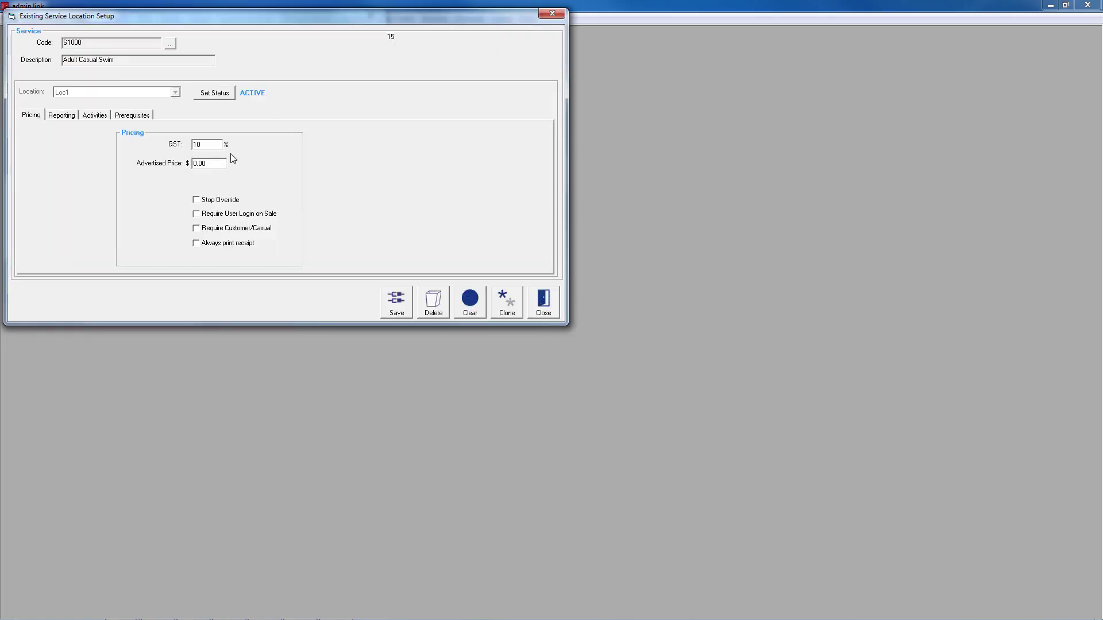
left_click(215, 93)
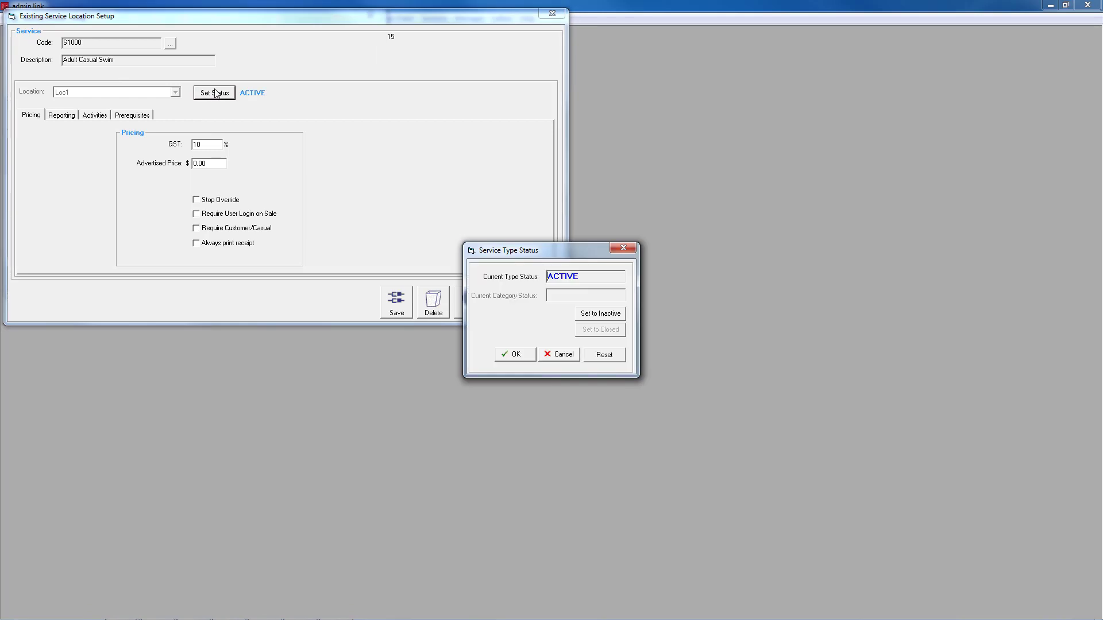
left_click(606, 316)
left_click(517, 354)
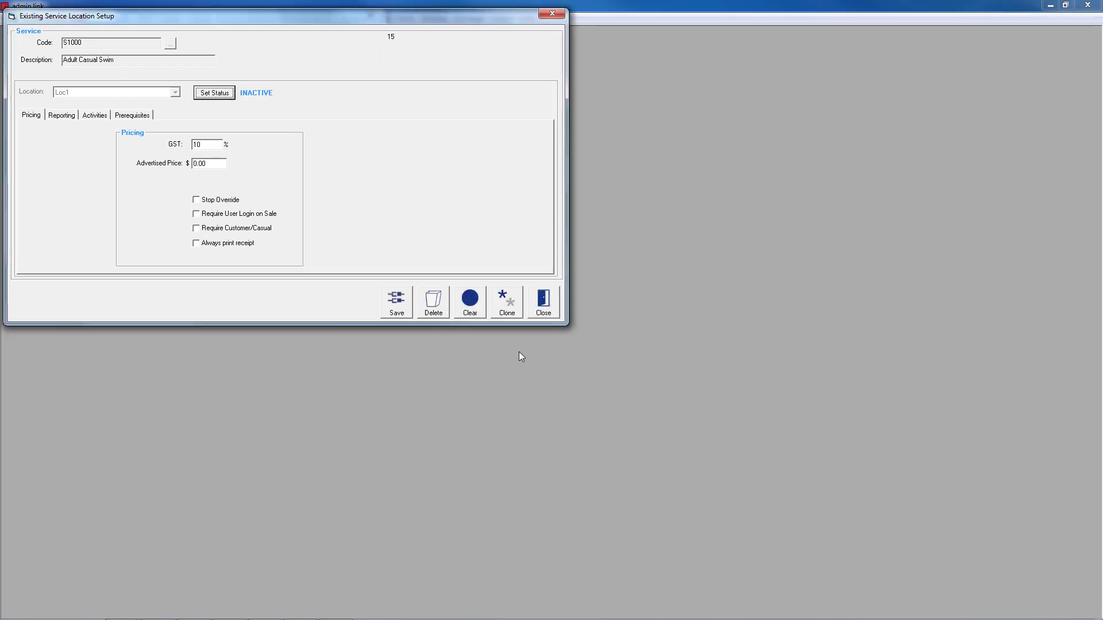
left_click(398, 311)
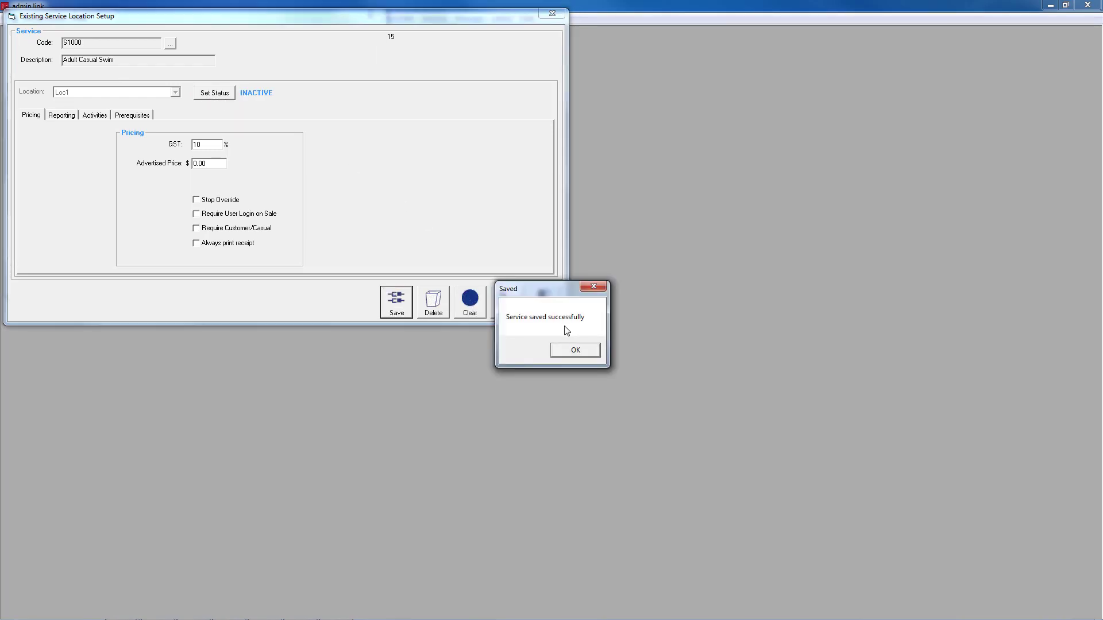
left_click(574, 349)
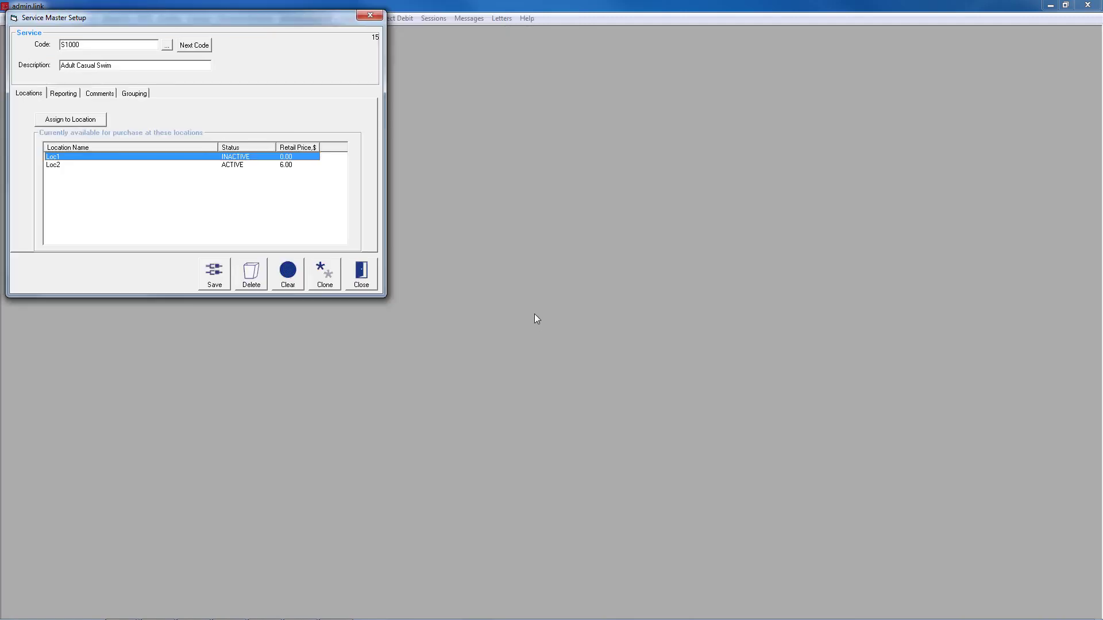
left_click(214, 275)
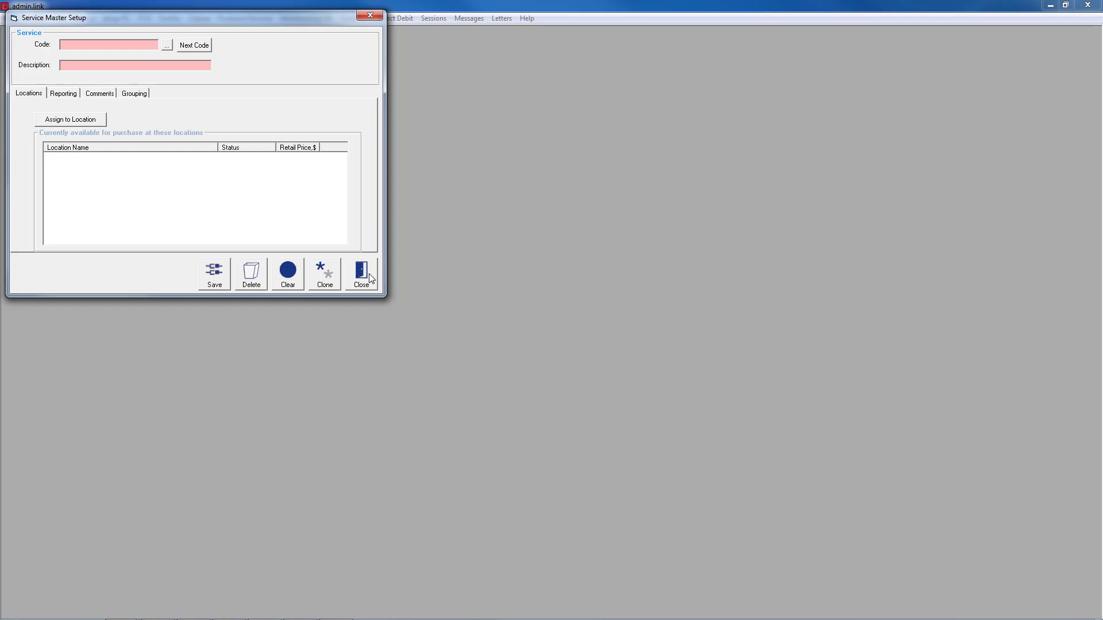
left_click(363, 274)
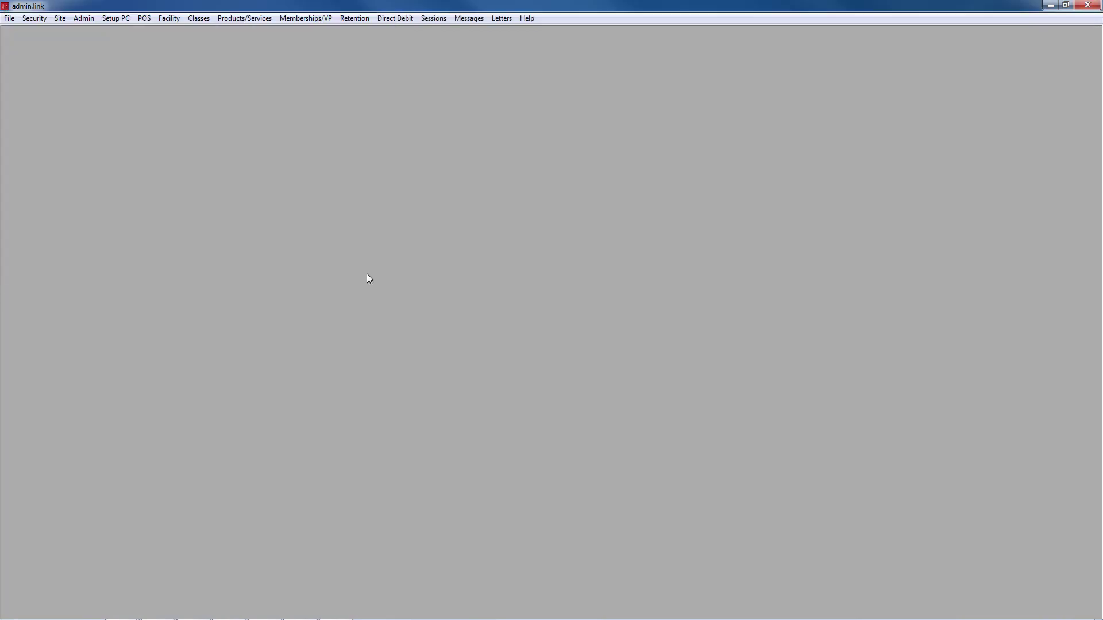